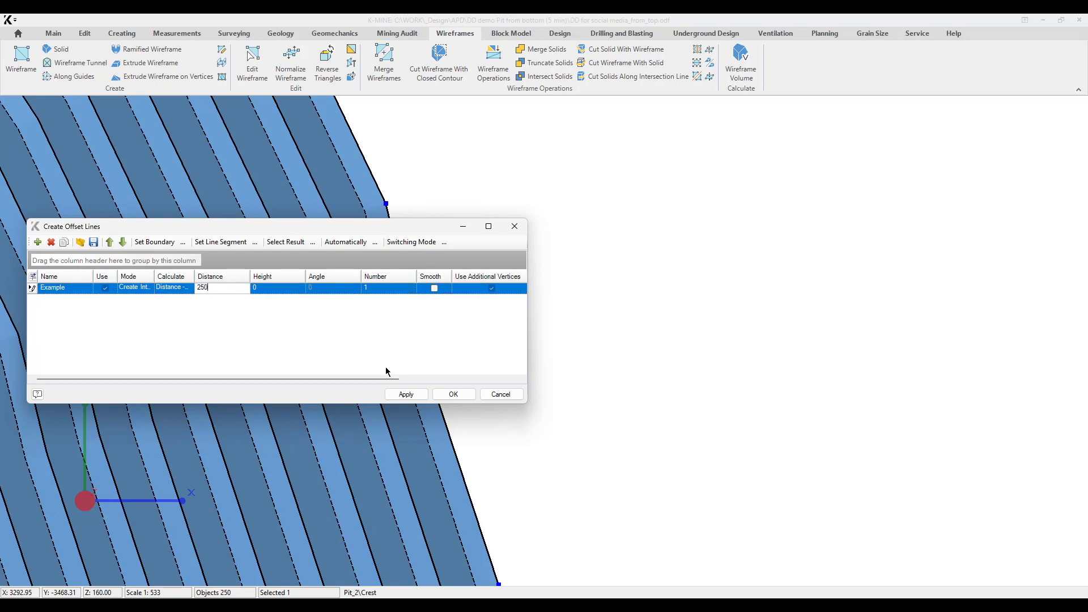
Create an offset line outside the pit at distance 250 and keep only its section along the pit's eastern side.
{"action": "scroll", "coordinate": [482, 252], "scroll_direction": "down", "scroll_amount": 10}
{"action": "left_click", "coordinate": [580, 268]}
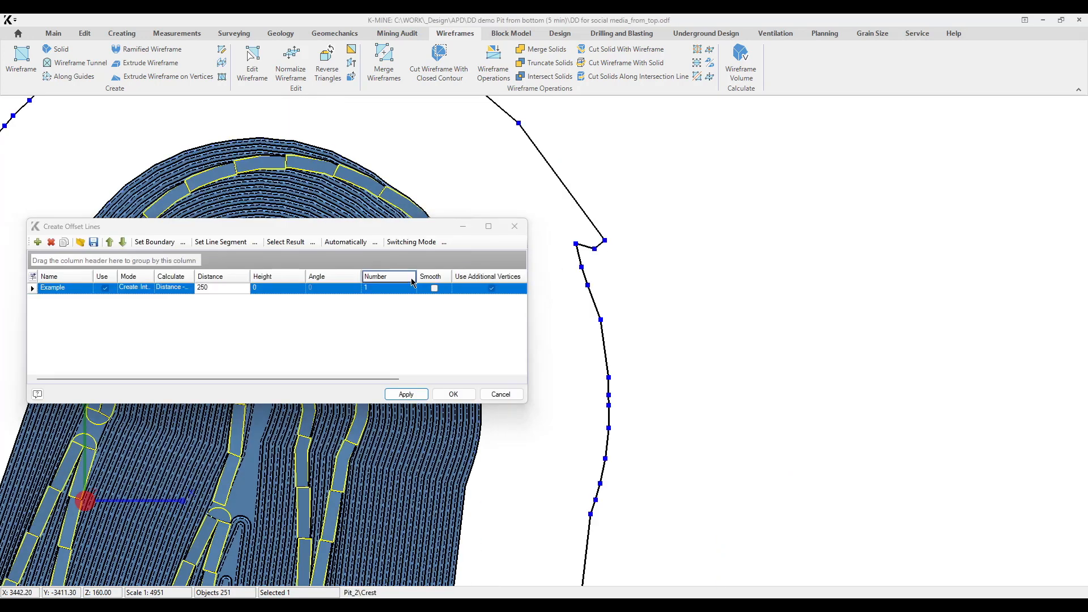
{"action": "left_click", "coordinate": [576, 244]}
{"action": "scroll", "coordinate": [579, 243], "scroll_direction": "down", "scroll_amount": 6}
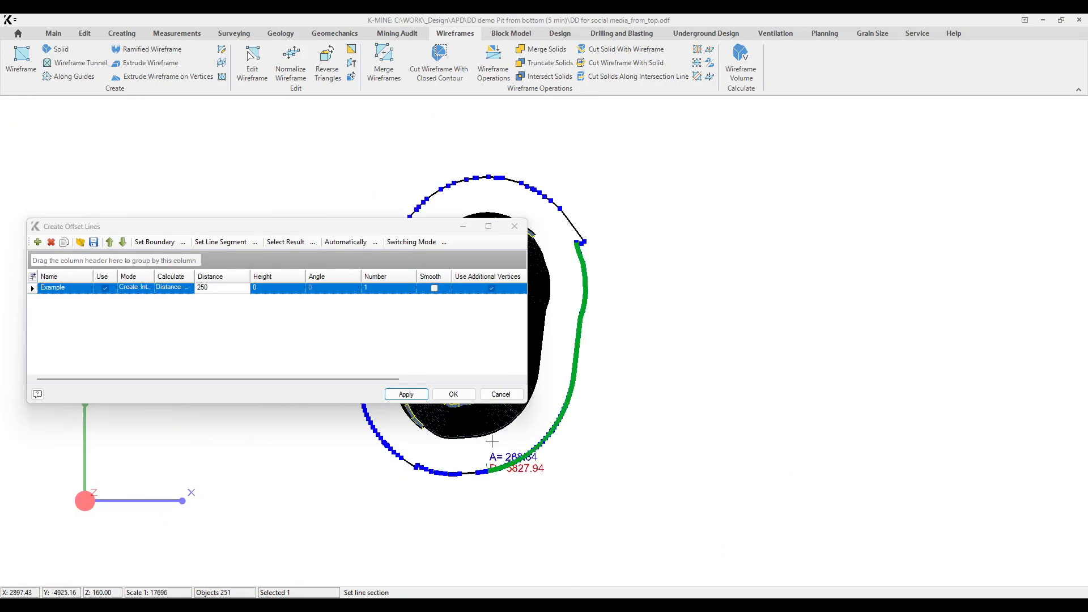
{"action": "left_click", "coordinate": [556, 435]}
{"action": "scroll", "coordinate": [550, 261], "scroll_direction": "up", "scroll_amount": 2}
{"action": "middle_click_drag", "start_coordinate": [622, 265], "coordinate": [623, 246]}
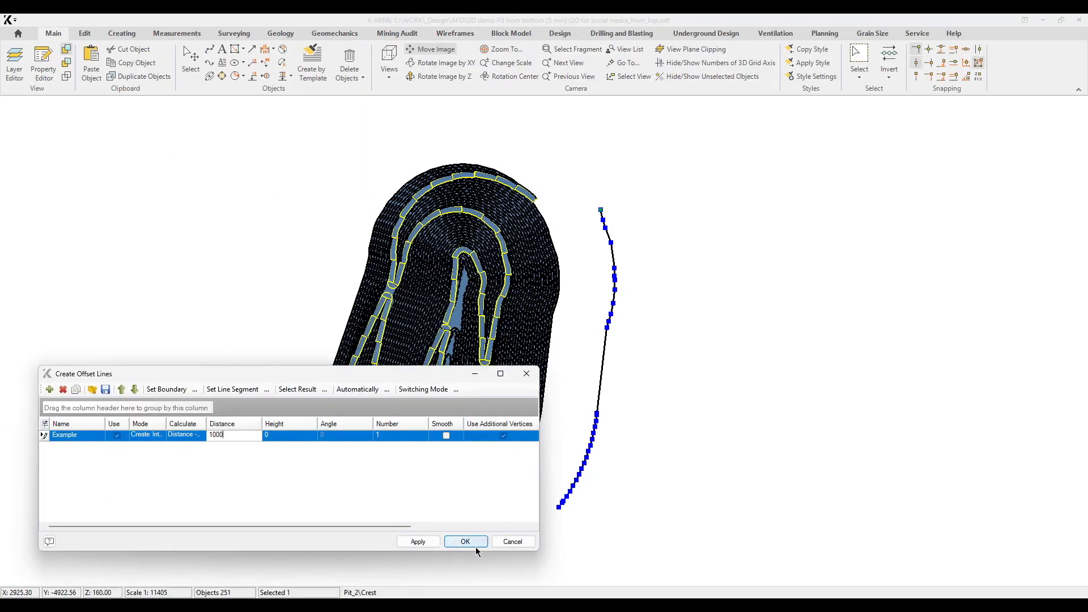
{"action": "left_click", "coordinate": [456, 538]}
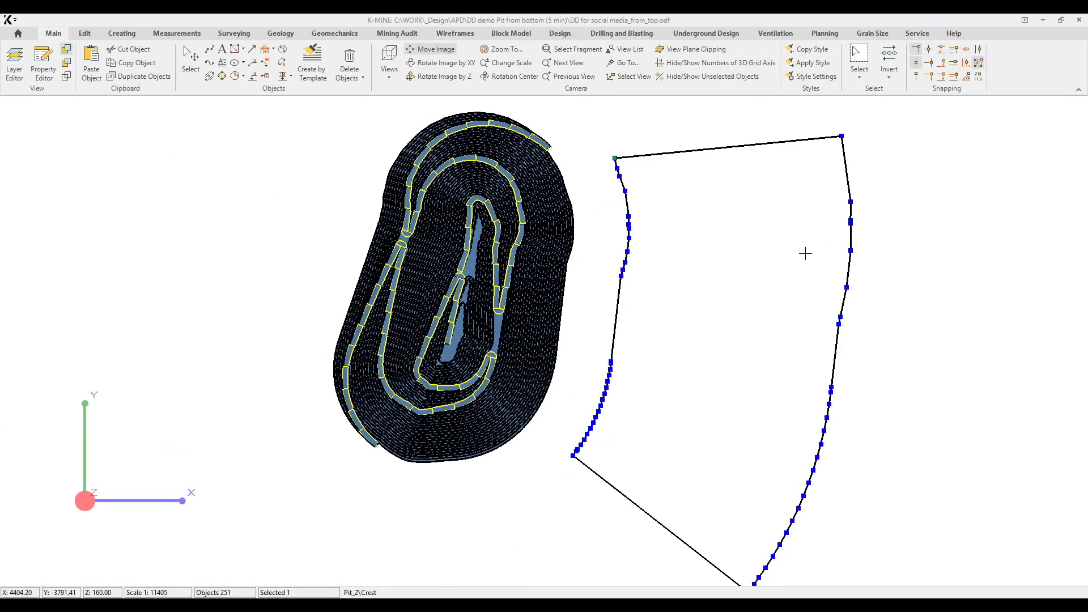
Round the two northern corners of the closed outline with inscribed arcs using a step distance of 20.
{"action": "middle_click_drag", "start_coordinate": [807, 253], "coordinate": [803, 229]}
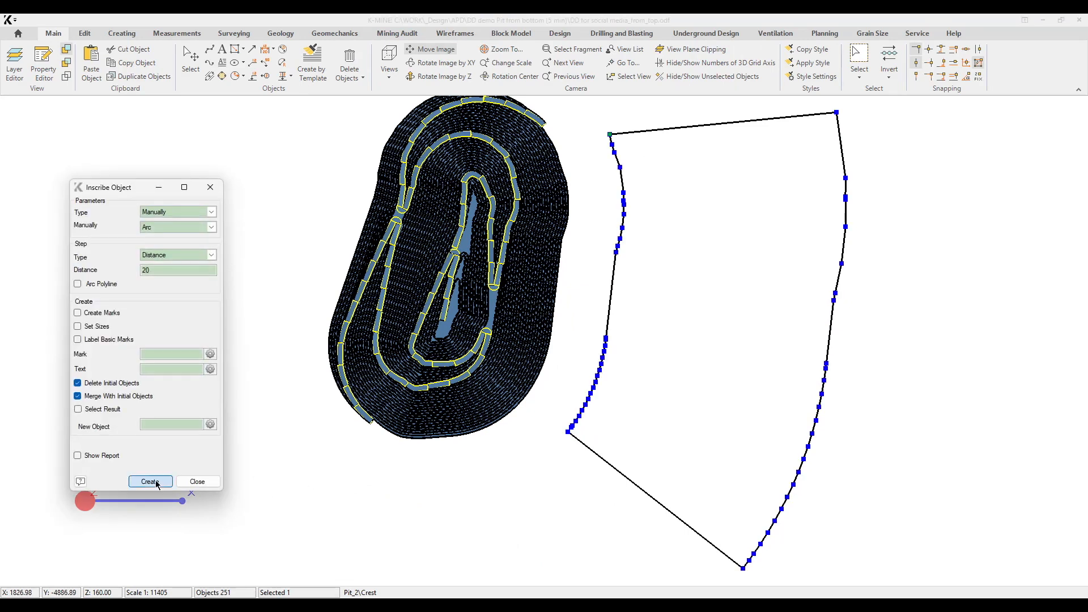
{"action": "left_click", "coordinate": [149, 481]}
{"action": "left_click", "coordinate": [633, 139]}
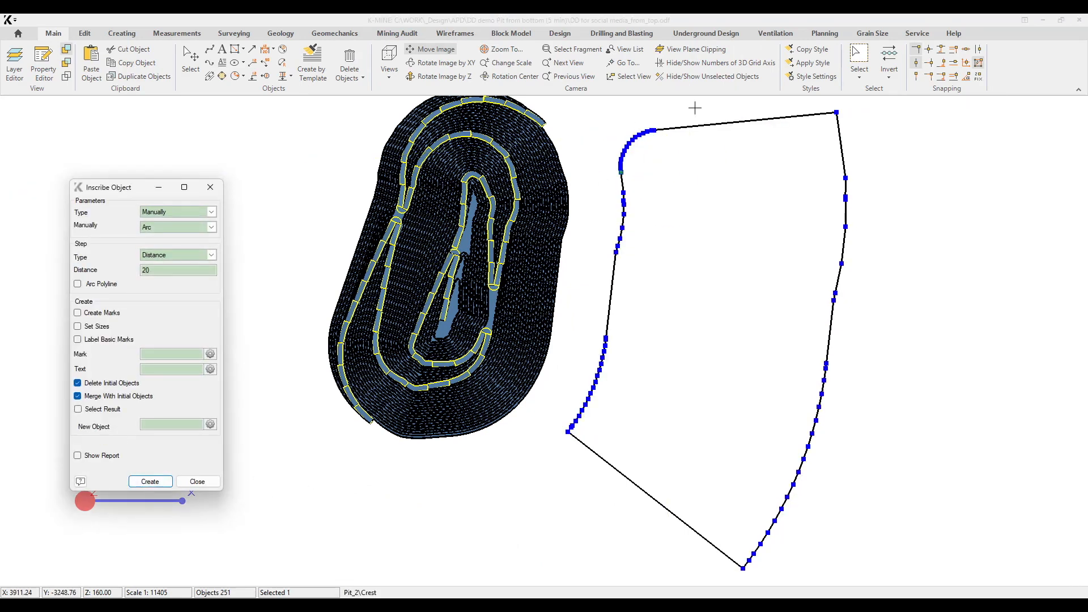
{"action": "left_click", "coordinate": [151, 481]}
{"action": "left_click", "coordinate": [828, 127]}
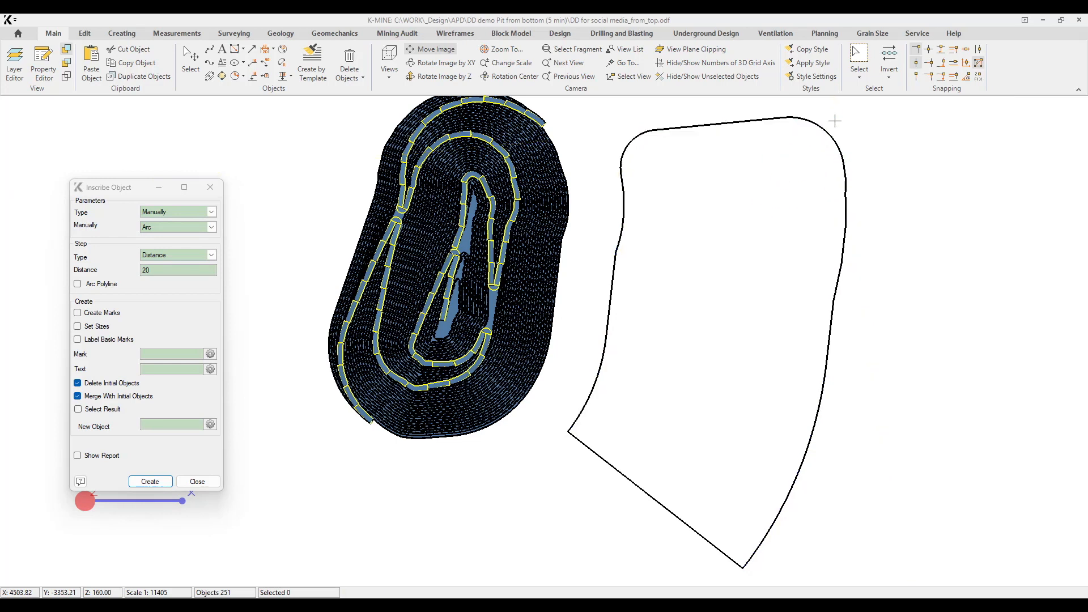
Round the outline's south-west and south-east corners with inscribed arcs at a step distance of 20.
{"action": "left_click", "coordinate": [150, 481]}
{"action": "left_click", "coordinate": [611, 329]}
{"action": "left_click", "coordinate": [604, 456]}
{"action": "left_click", "coordinate": [598, 432]}
{"action": "left_click", "coordinate": [150, 482]}
{"action": "left_click", "coordinate": [680, 516]}
{"action": "left_click", "coordinate": [814, 425]}
{"action": "left_click", "coordinate": [695, 488]}
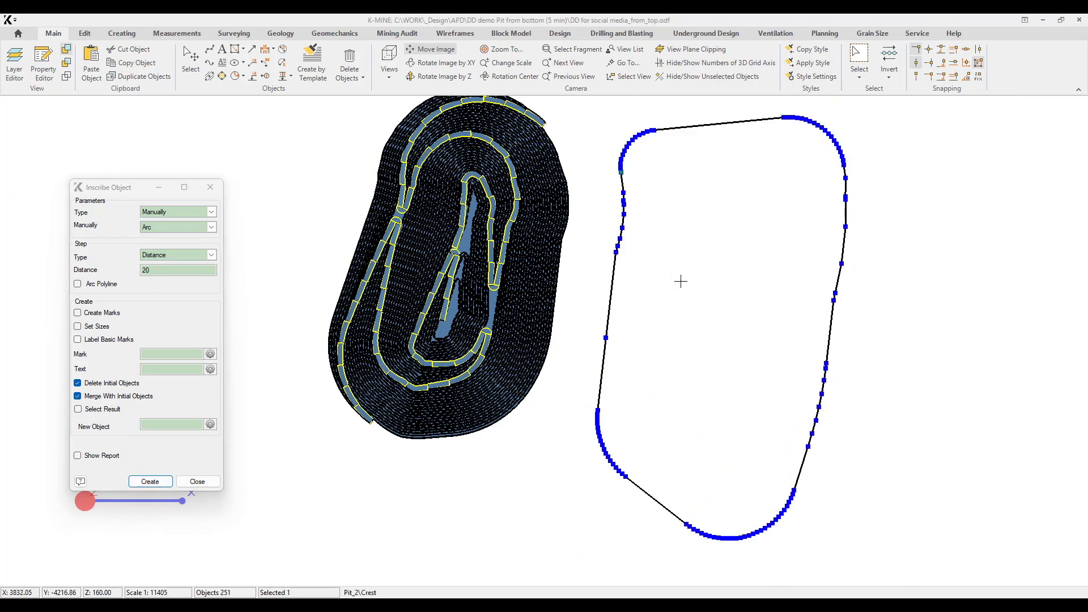
{"action": "scroll", "coordinate": [669, 230], "scroll_direction": "up", "scroll_amount": 3}
{"action": "scroll", "coordinate": [670, 230], "scroll_direction": "down", "scroll_amount": 2}
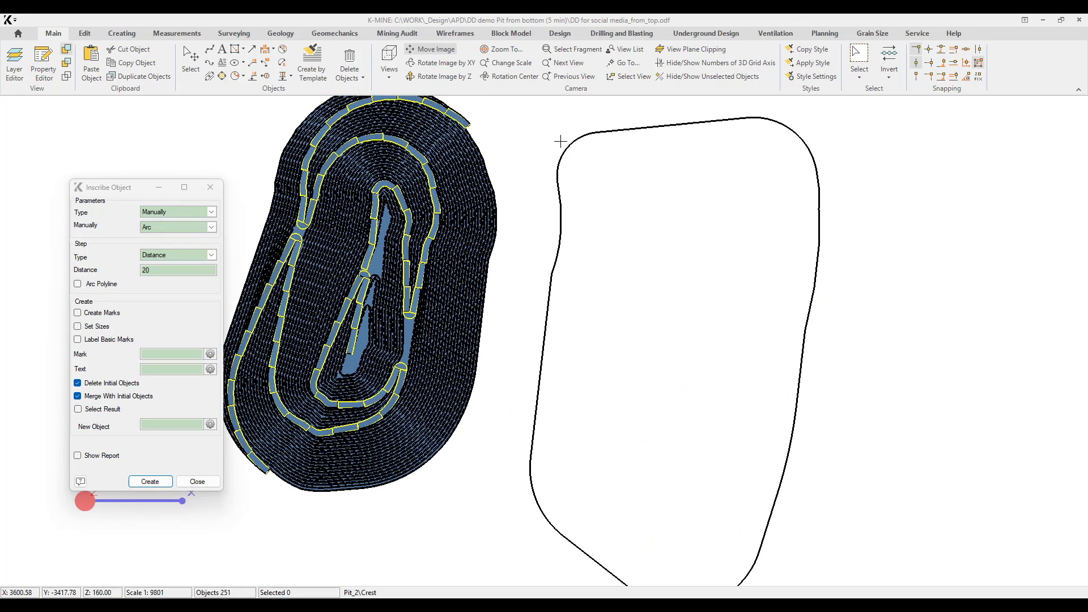
{"action": "left_click", "coordinate": [197, 481]}
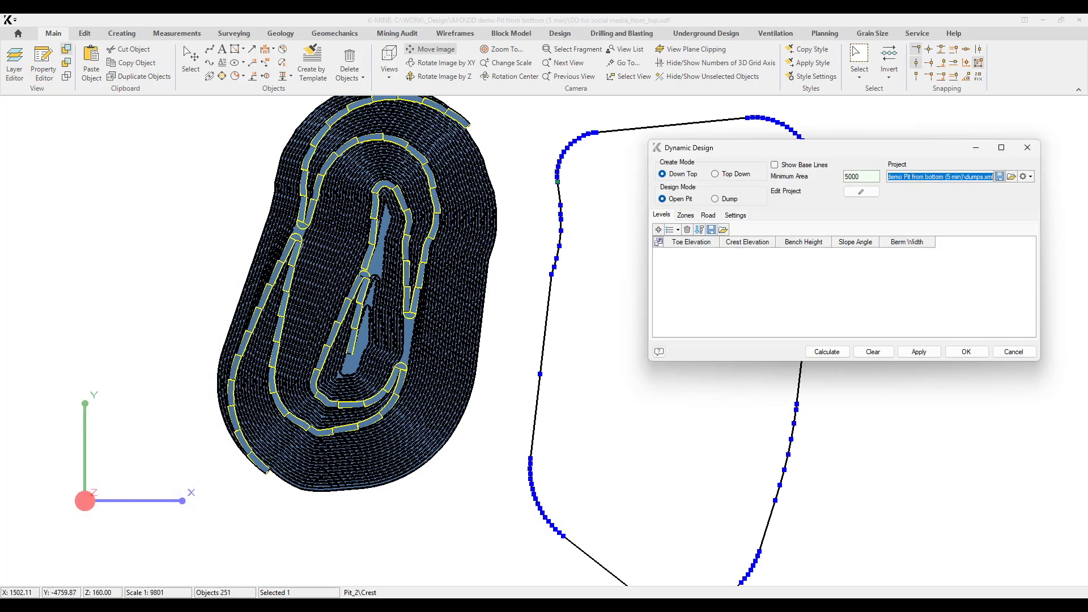
Set the dynamic design mode to Dump and auto-fill 10 levels from toe elevation 160, with height 20, slope angle 35 and berm width 50.
{"action": "left_click_drag", "start_coordinate": [816, 149], "coordinate": [801, 142]}
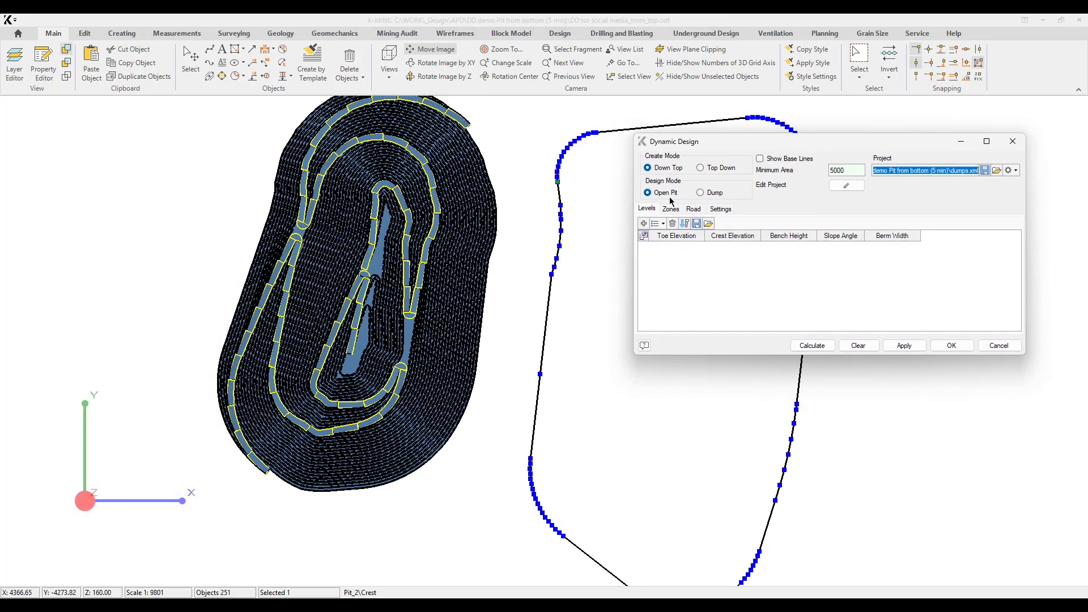
{"action": "left_click", "coordinate": [710, 194]}
{"action": "left_click", "coordinate": [659, 225]}
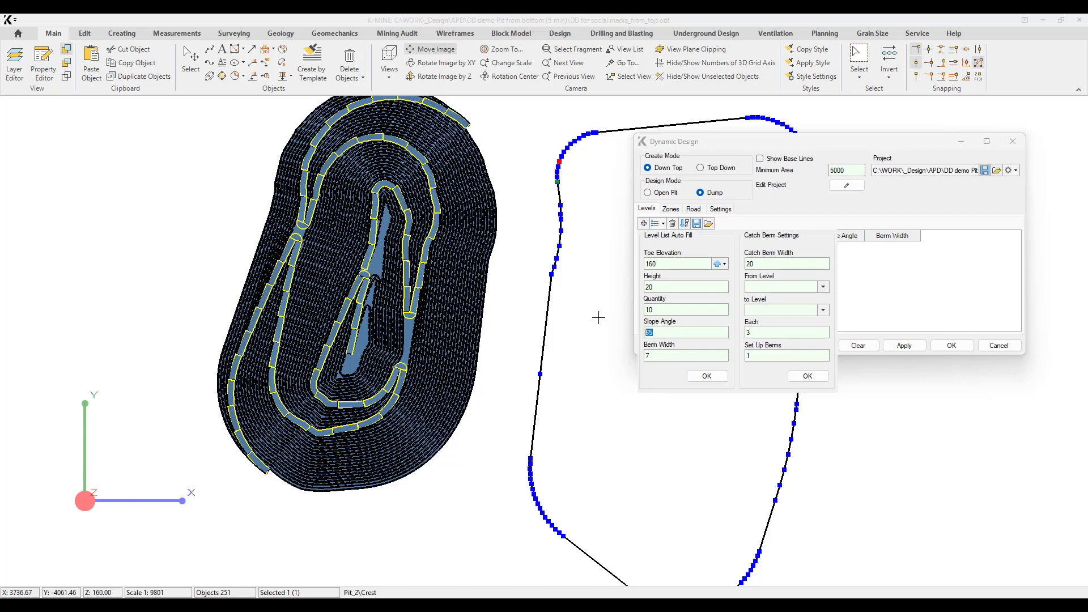
{"action": "left_click", "coordinate": [707, 376]}
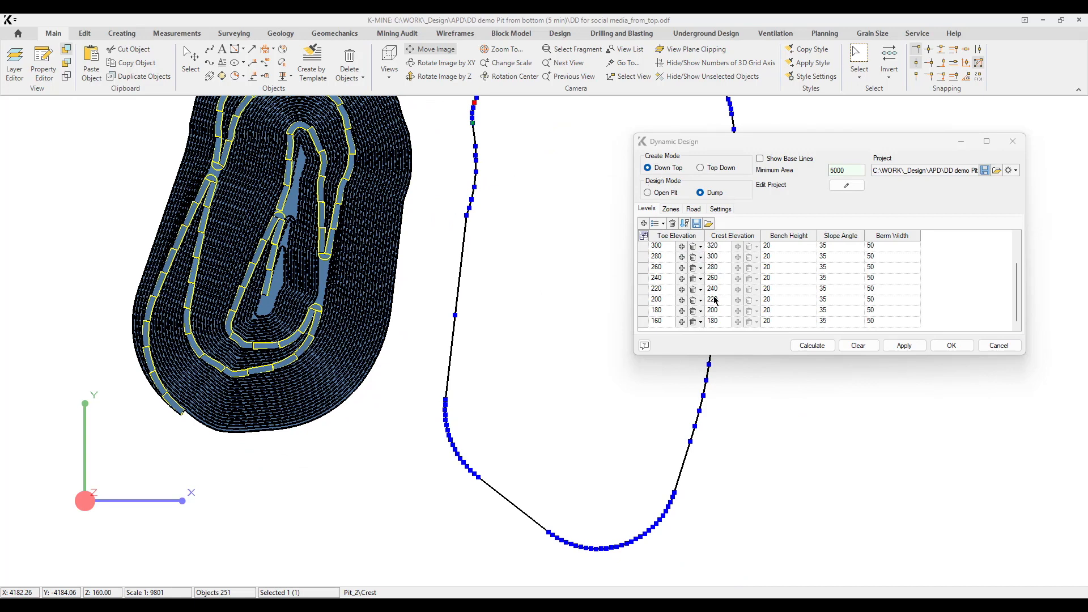
Calculate the dump's toe and crest lines from the filled level list.
{"action": "left_click", "coordinate": [812, 345]}
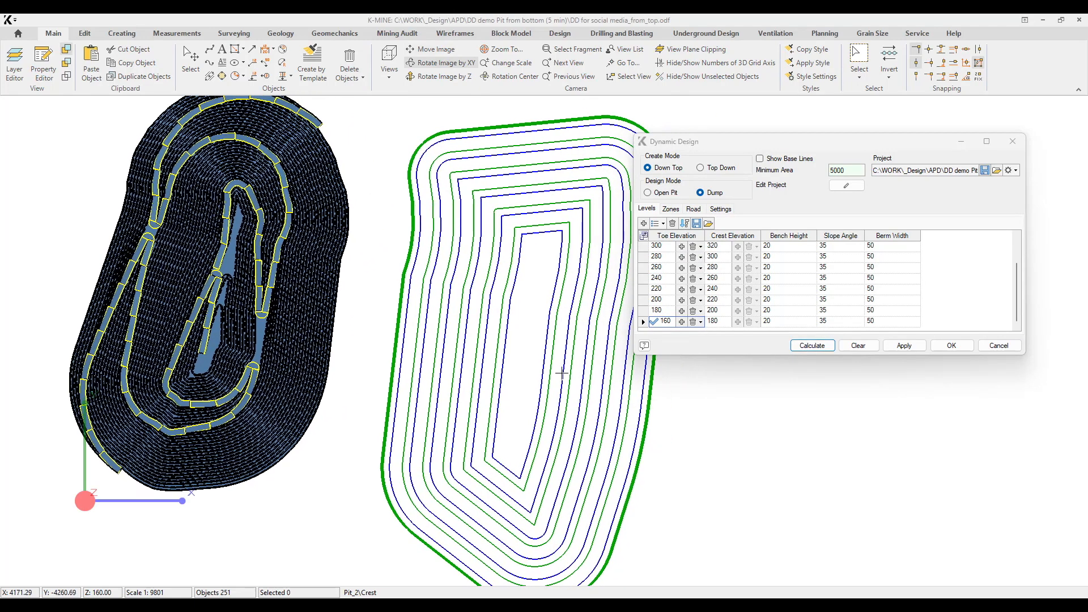
{"action": "middle_click_drag", "start_coordinate": [562, 373], "coordinate": [551, 331]}
{"action": "middle_click_drag", "start_coordinate": [576, 435], "coordinate": [604, 309]}
{"action": "left_click_drag", "start_coordinate": [772, 143], "coordinate": [831, 134]}
{"action": "middle_click_drag", "start_coordinate": [522, 356], "coordinate": [551, 431]}
{"action": "scroll", "coordinate": [371, 174], "scroll_direction": "up", "scroll_amount": 2}
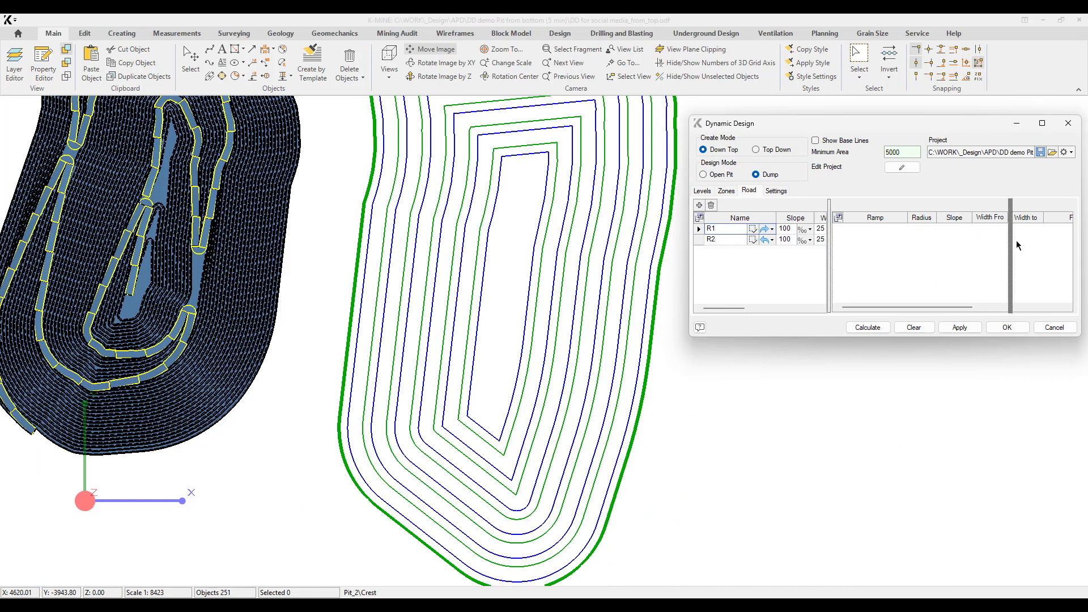
Set the slope of road R1 to 80‰ and delete road R2.
{"action": "left_click", "coordinate": [791, 231]}
{"action": "type", "text": "80"}
{"action": "left_click", "coordinate": [723, 240]}
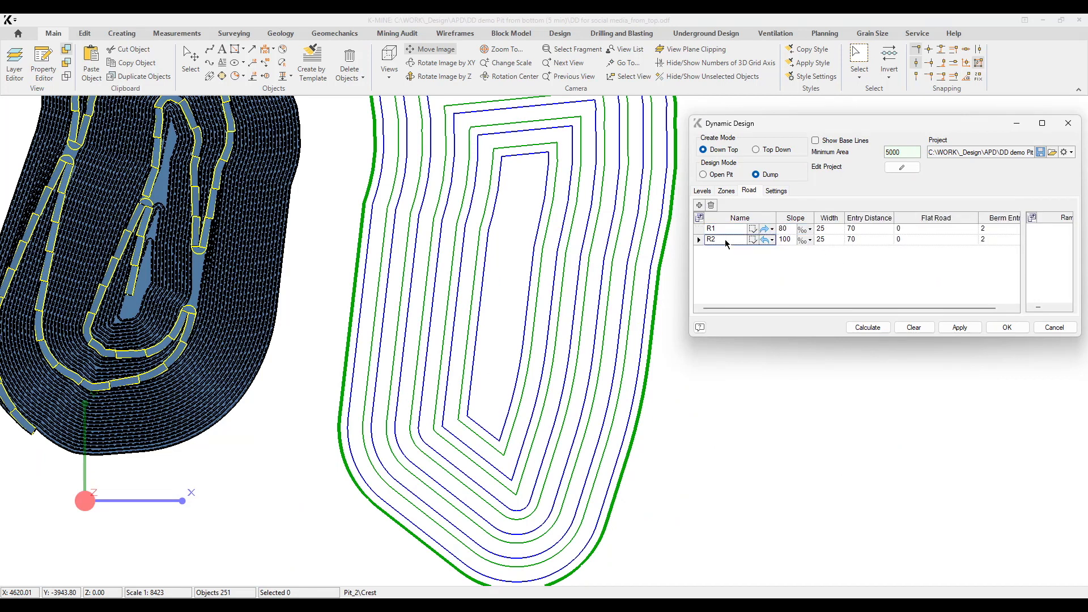
{"action": "left_click", "coordinate": [711, 205]}
{"action": "left_click", "coordinate": [525, 352]}
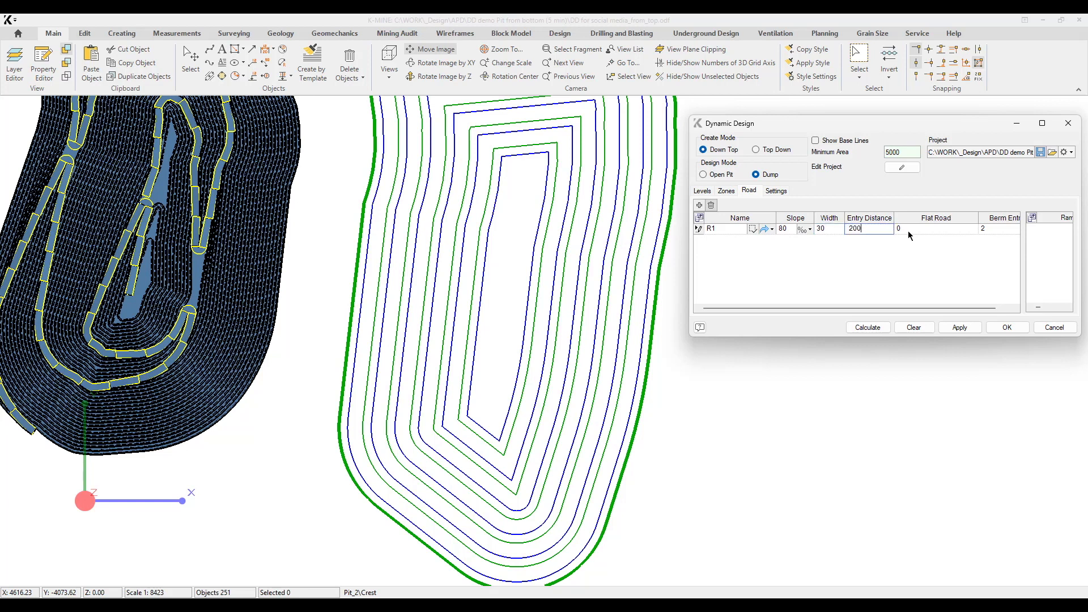
Set road R1's width to 30, entry distance to 200, flat road to 50 and berm entry to 20.
{"action": "type", "text": "0"}
{"action": "left_click_drag", "start_coordinate": [891, 308], "coordinate": [907, 308]}
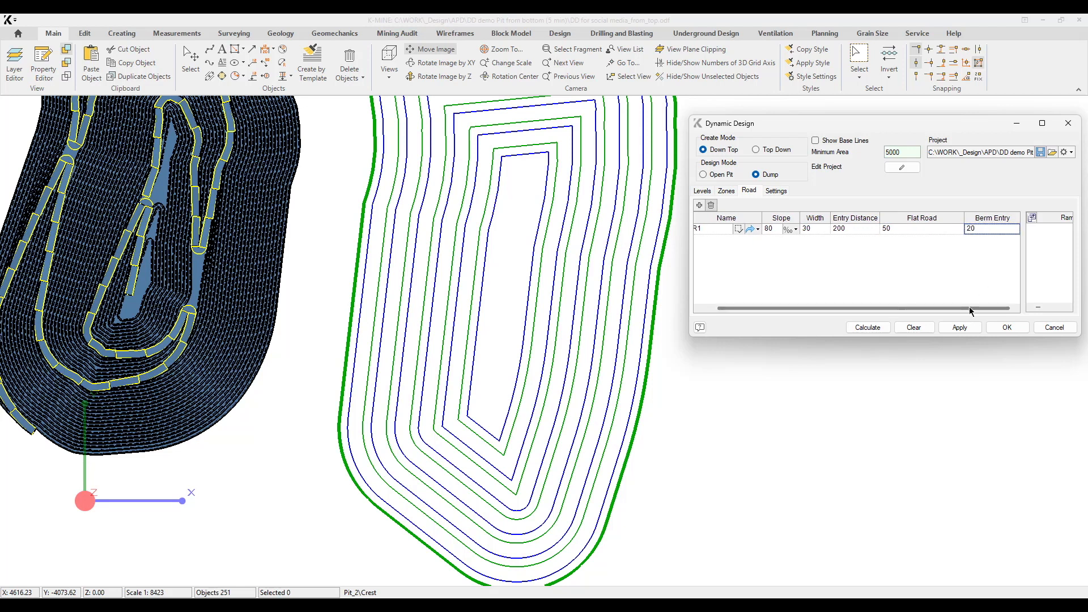
{"action": "left_click_drag", "start_coordinate": [960, 310], "coordinate": [945, 309]}
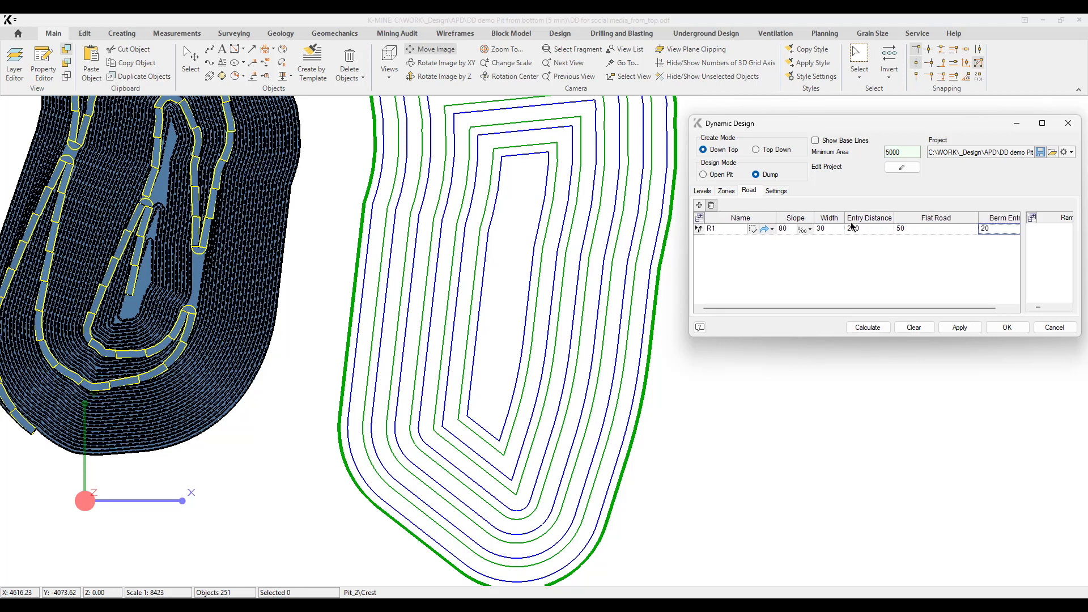
Place the start of road R1 on the dump's outer toe line and calculate its ramps with the road direction reversed.
{"action": "left_click", "coordinate": [752, 230]}
{"action": "middle_click_drag", "start_coordinate": [509, 203], "coordinate": [534, 308]}
{"action": "left_click", "coordinate": [626, 126]}
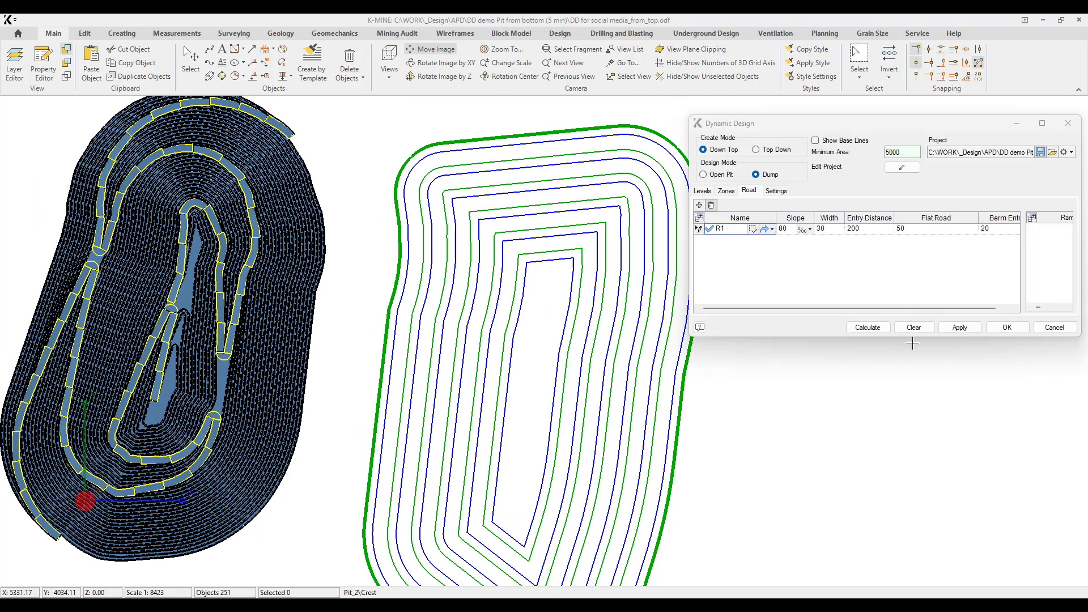
{"action": "left_click", "coordinate": [868, 328]}
{"action": "left_click", "coordinate": [765, 229]}
{"action": "left_click", "coordinate": [867, 327]}
Add road R2 starting on the outer toe line just below the dump's north-west corner, and calculate its ramps.
{"action": "middle_click_drag", "start_coordinate": [563, 252], "coordinate": [565, 234]}
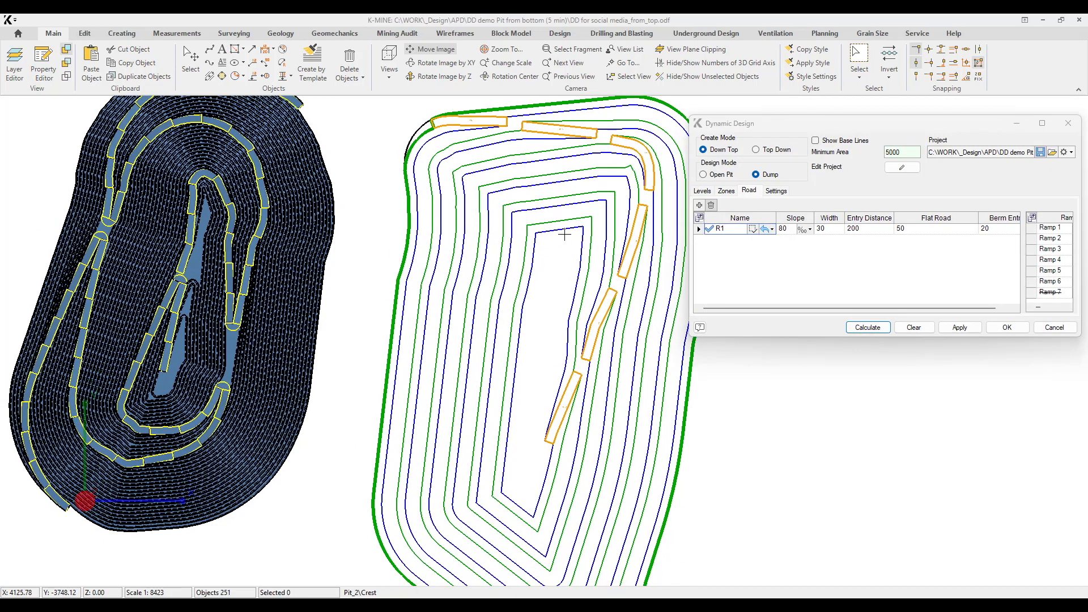
{"action": "middle_click_drag", "start_coordinate": [547, 295], "coordinate": [488, 260]}
{"action": "middle_click_drag", "start_coordinate": [535, 518], "coordinate": [558, 391], "text": "shift"}
{"action": "middle_click_drag", "start_coordinate": [559, 386], "coordinate": [573, 339]}
{"action": "scroll", "coordinate": [557, 313], "scroll_direction": "down", "scroll_amount": 2}
{"action": "middle_click_drag", "start_coordinate": [521, 307], "coordinate": [497, 273]}
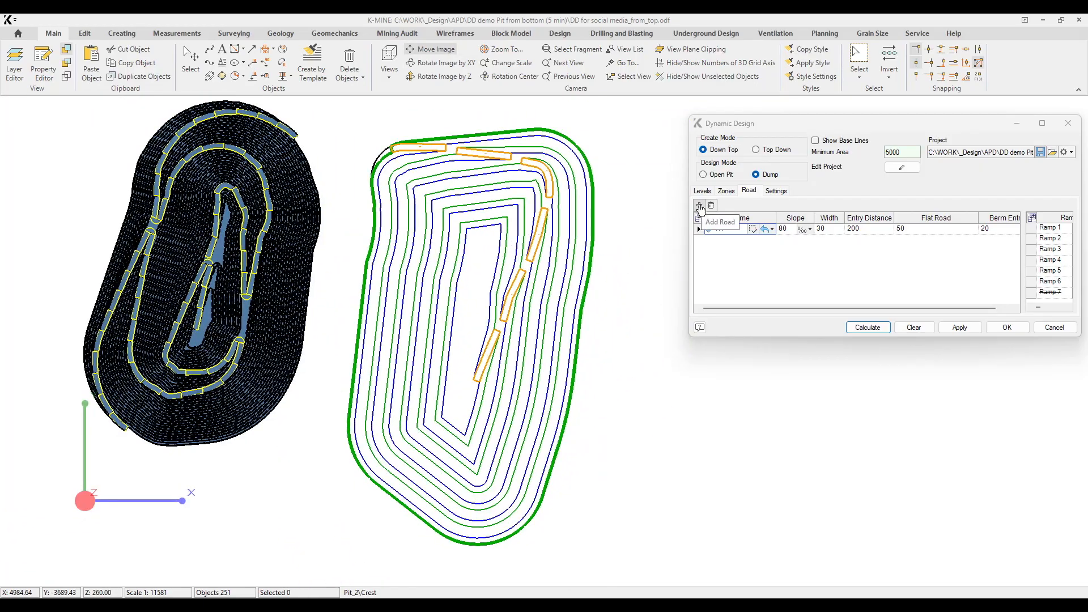
{"action": "left_click", "coordinate": [700, 207]}
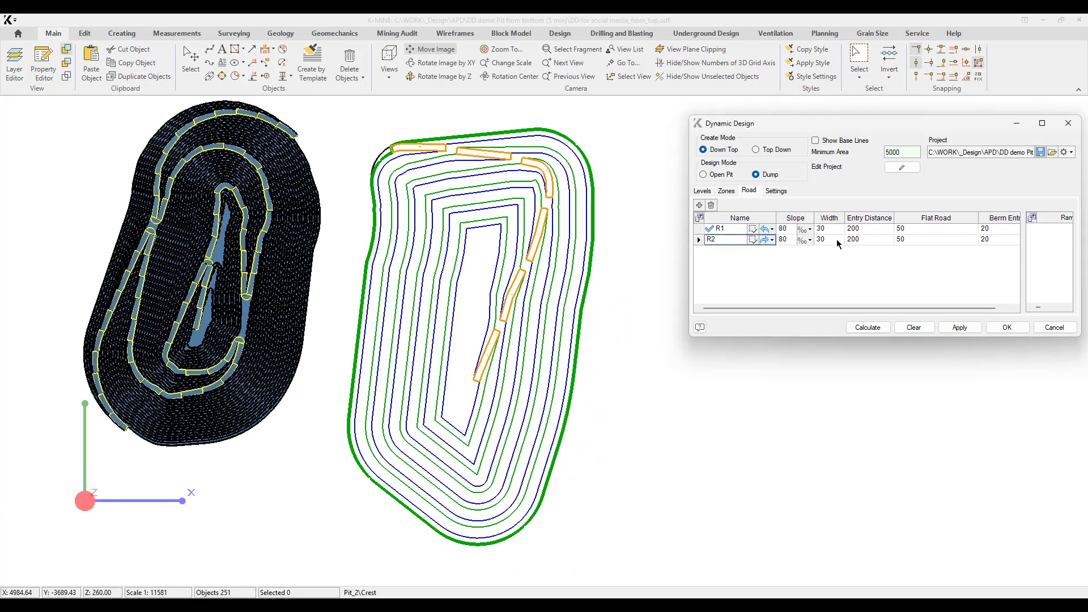
{"action": "left_click", "coordinate": [752, 239]}
{"action": "scroll", "coordinate": [369, 165], "scroll_direction": "up", "scroll_amount": 3}
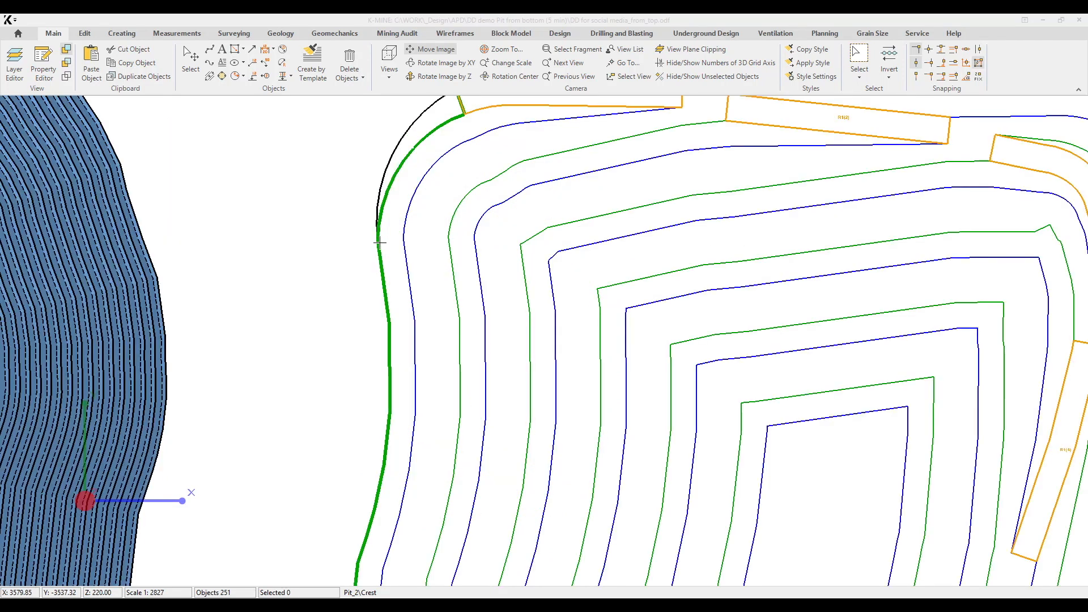
{"action": "left_click", "coordinate": [379, 242]}
{"action": "left_click", "coordinate": [868, 327]}
Switch the dump project to editing and select the toe line of the level at elevation 240.
{"action": "middle_click_drag", "start_coordinate": [521, 459], "coordinate": [468, 349]}
{"action": "scroll", "coordinate": [452, 244], "scroll_direction": "down", "scroll_amount": 3}
{"action": "middle_click_drag", "start_coordinate": [561, 476], "coordinate": [512, 222]}
{"action": "scroll", "coordinate": [512, 223], "scroll_direction": "down", "scroll_amount": 3}
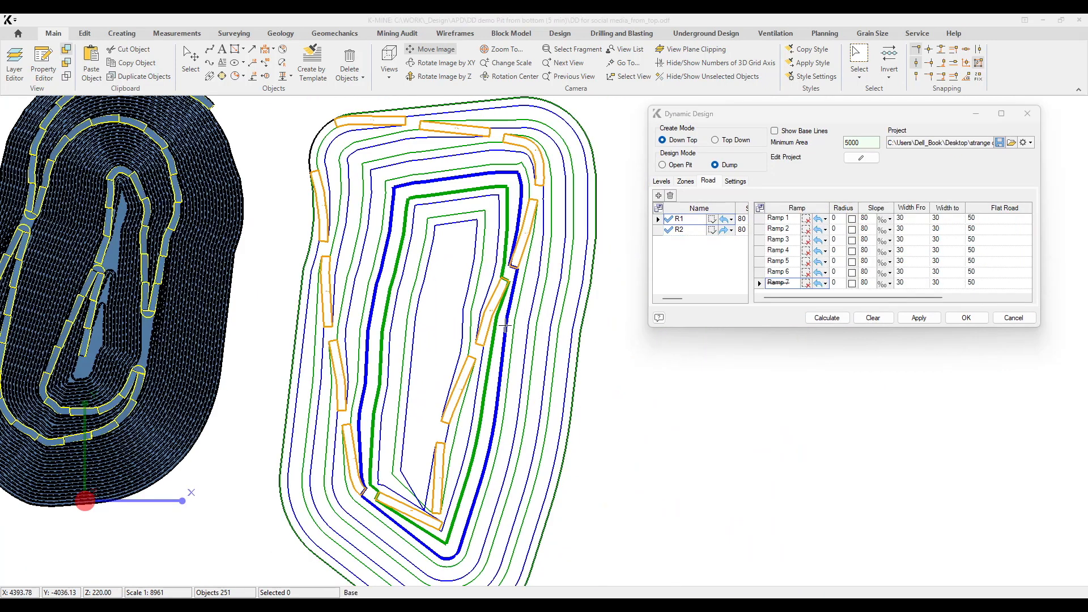
{"action": "scroll", "coordinate": [544, 262], "scroll_direction": "up", "scroll_amount": 2}
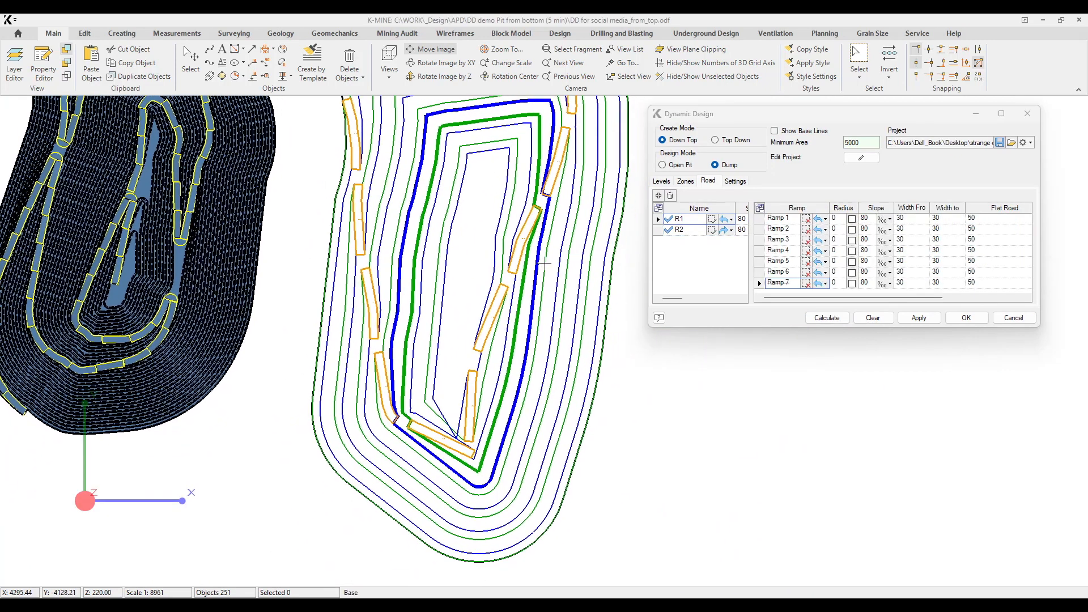
{"action": "middle_click_drag", "start_coordinate": [544, 262], "coordinate": [512, 328]}
{"action": "left_click", "coordinate": [847, 159]}
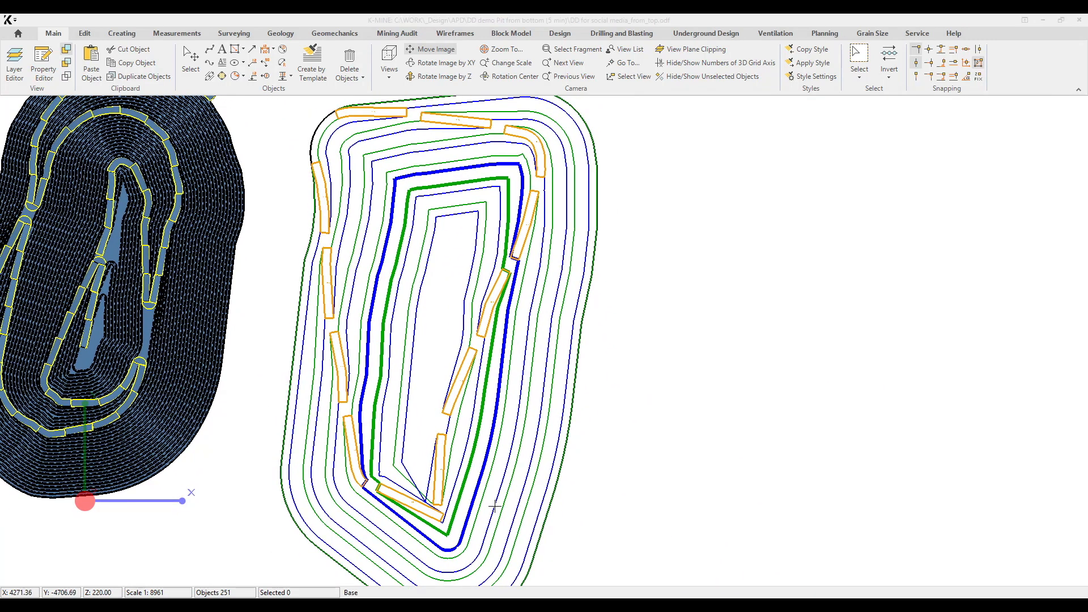
{"action": "left_click", "coordinate": [453, 514]}
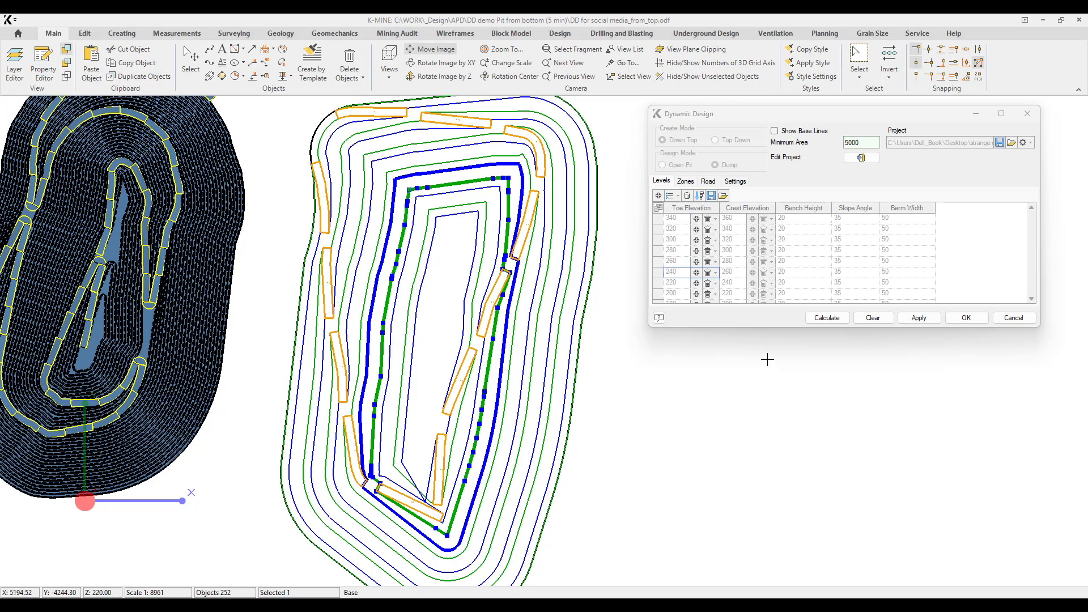
Round the southern corner of the 240 toe line with an inscribed arc at a step distance of 5.
{"action": "left_click", "coordinate": [151, 482]}
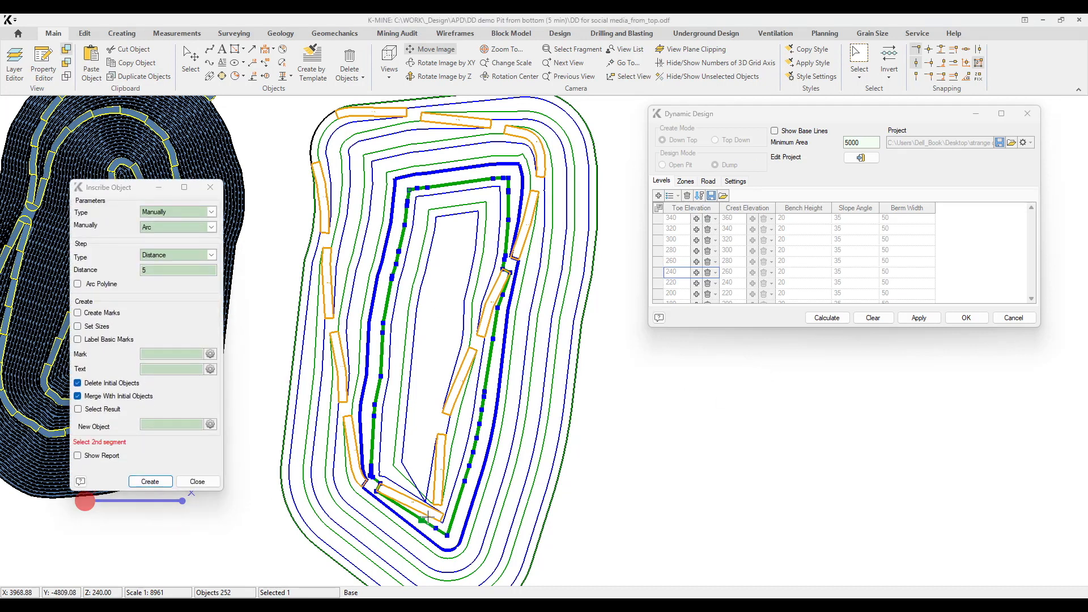
{"action": "left_click", "coordinate": [445, 513]}
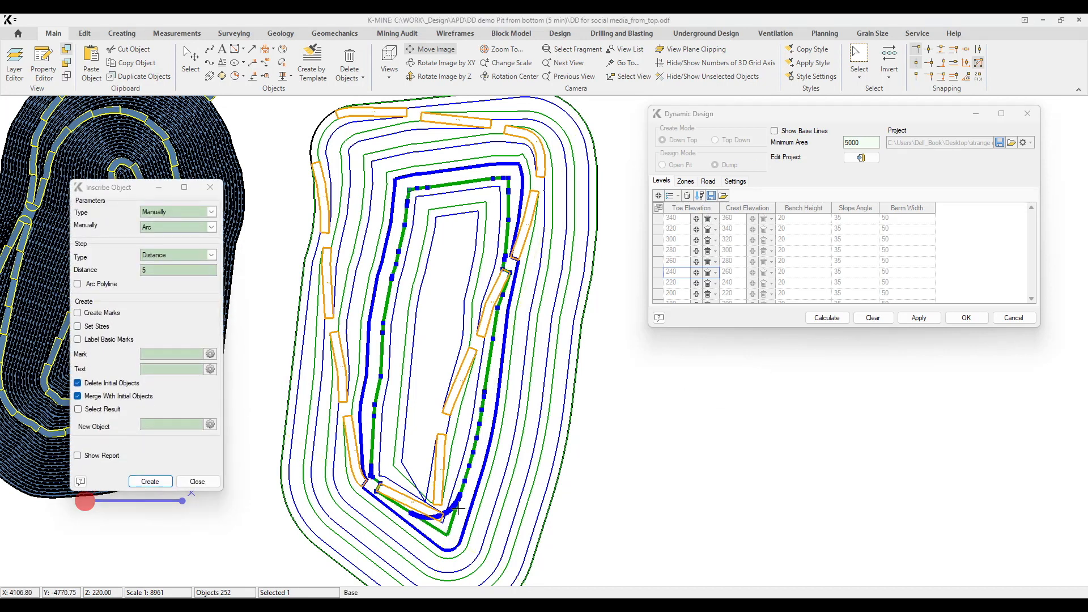
{"action": "middle_click_drag", "start_coordinate": [436, 329], "coordinate": [438, 340]}
Round the north-west and north-east corners of the 240 toe line with inscribed arcs at a step distance of 5.
{"action": "left_click", "coordinate": [152, 481]}
{"action": "left_click", "coordinate": [411, 228]}
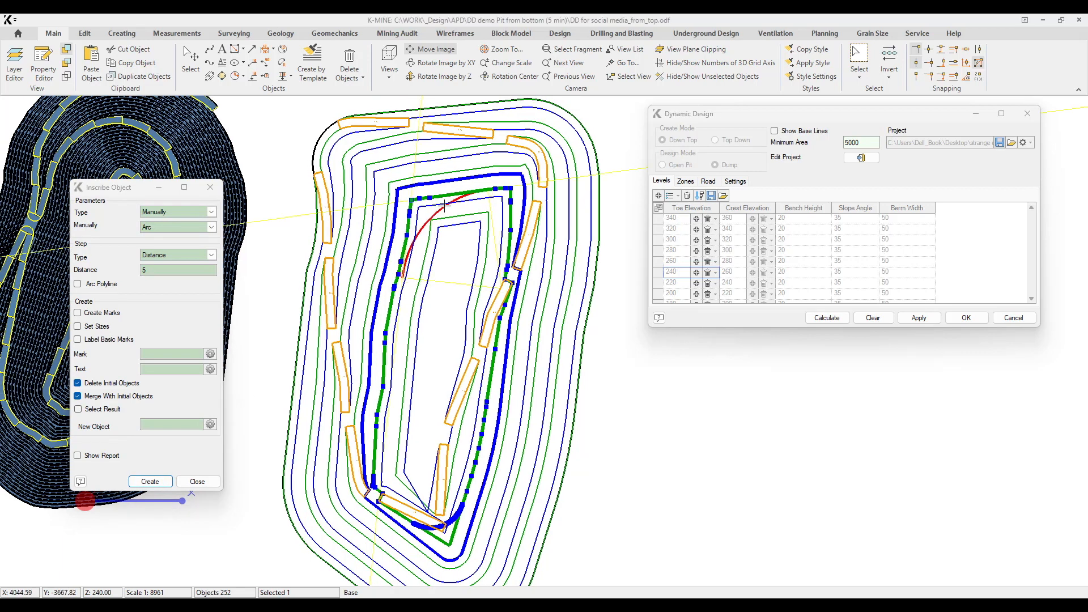
{"action": "left_click", "coordinate": [418, 209]}
{"action": "left_click", "coordinate": [151, 482]}
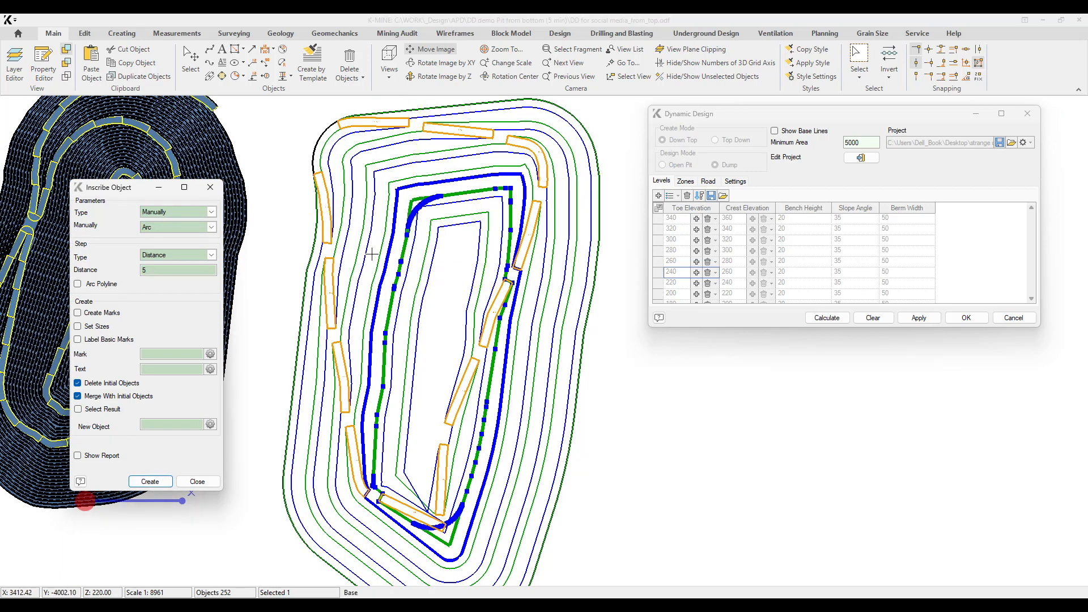
{"action": "left_click", "coordinate": [501, 205]}
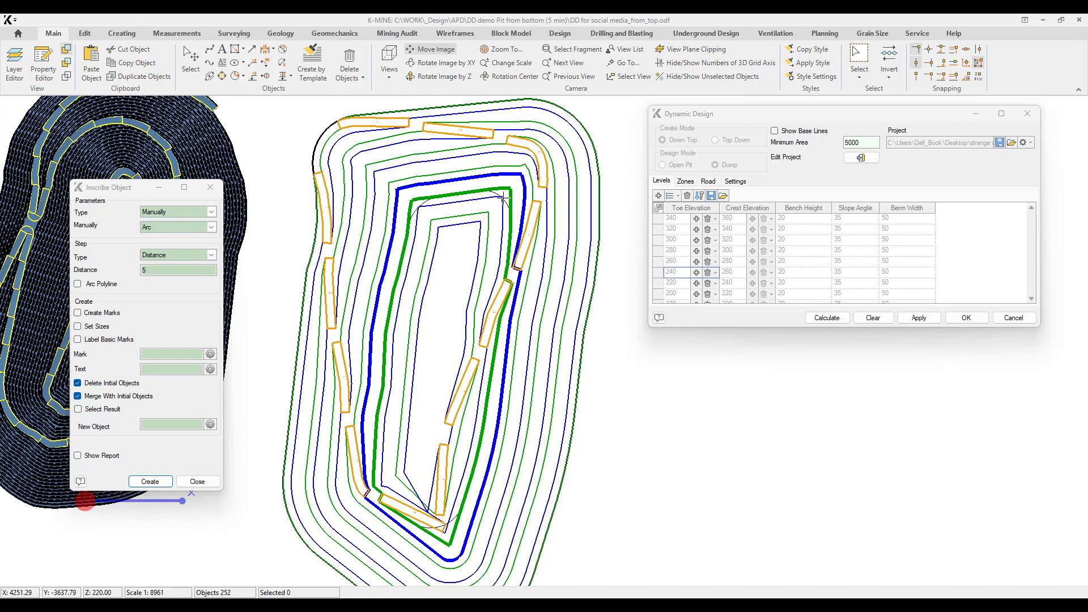
{"action": "middle_click_drag", "start_coordinate": [482, 317], "coordinate": [462, 298]}
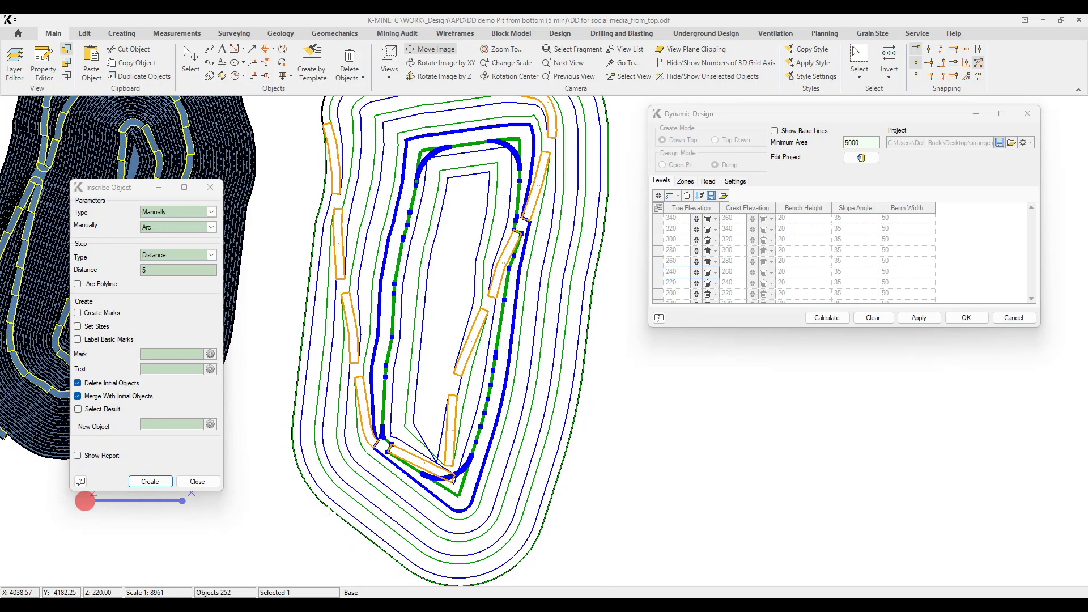
Round the south-west corner of the 240 toe line with an inscribed arc at a step distance of 5, and recalculate the dump.
{"action": "left_click", "coordinate": [170, 482]}
{"action": "scroll", "coordinate": [343, 457], "scroll_direction": "up", "scroll_amount": 5}
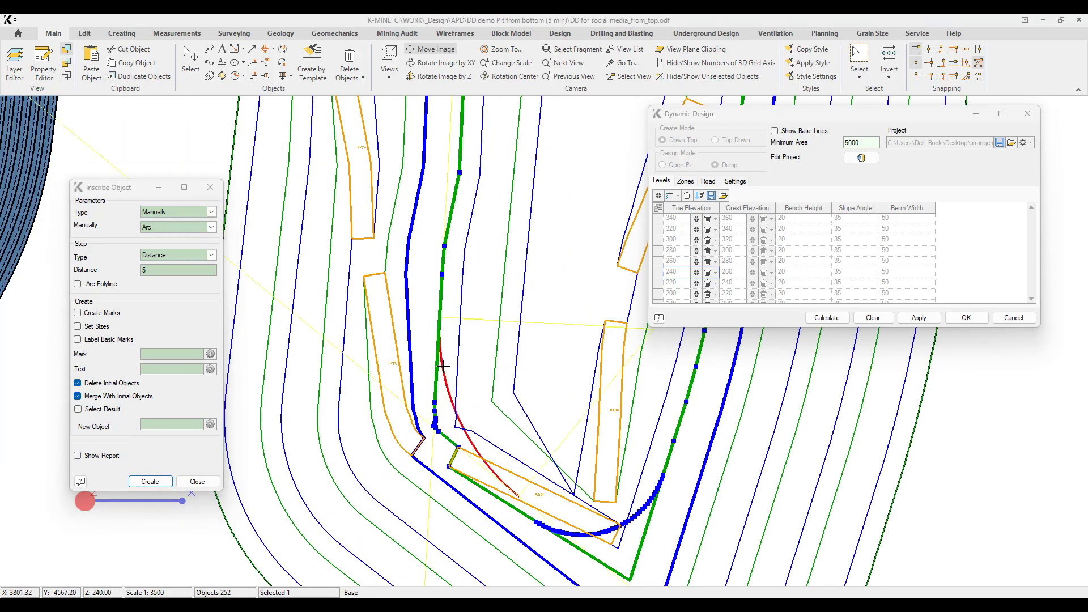
{"action": "scroll", "coordinate": [444, 429], "scroll_direction": "up", "scroll_amount": 7}
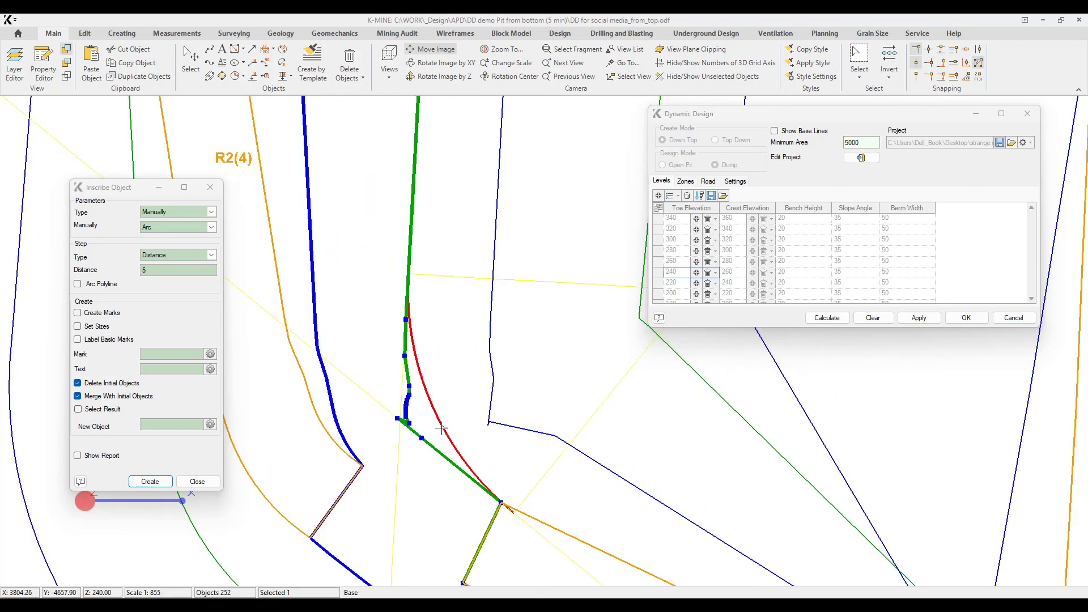
{"action": "scroll", "coordinate": [444, 429], "scroll_direction": "up", "scroll_amount": 2}
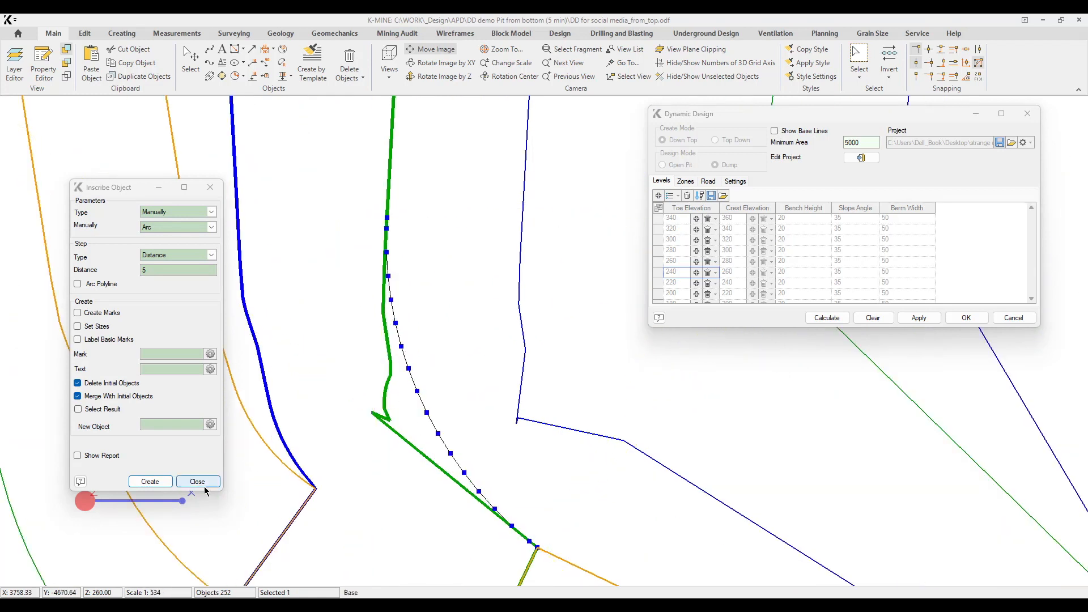
{"action": "left_click", "coordinate": [198, 481]}
{"action": "left_click", "coordinate": [862, 159]}
{"action": "left_click", "coordinate": [836, 321]}
Examine the recalculated bench lines and ramps along the dump, down to the innermost levels at its southern end.
{"action": "scroll", "coordinate": [435, 323], "scroll_direction": "down", "scroll_amount": 7}
{"action": "middle_click_drag", "start_coordinate": [508, 333], "coordinate": [413, 321]}
{"action": "scroll", "coordinate": [422, 389], "scroll_direction": "down", "scroll_amount": 3}
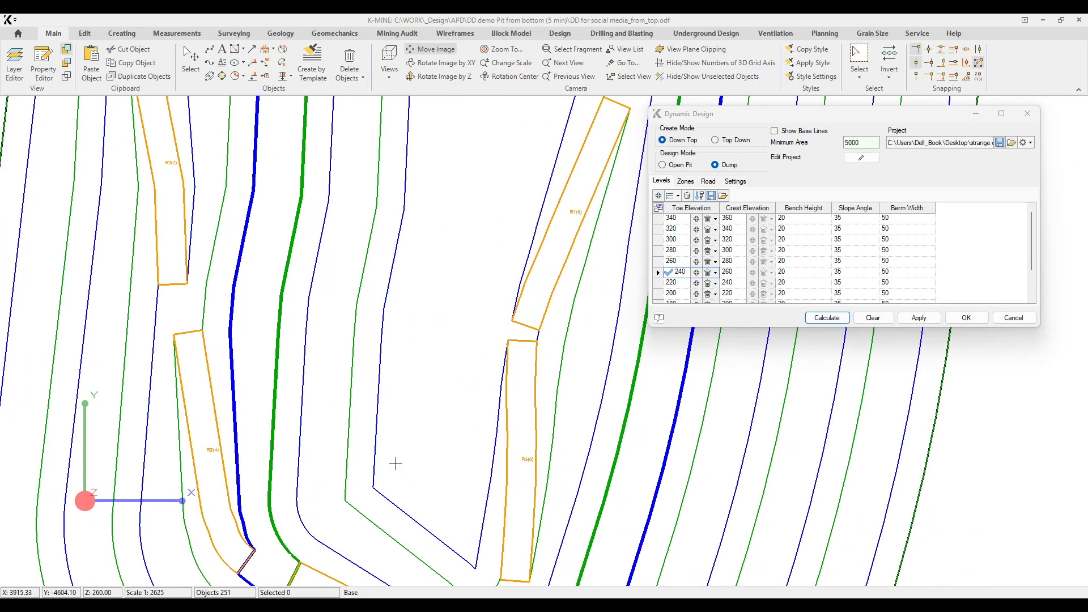
{"action": "middle_click_drag", "start_coordinate": [479, 226], "coordinate": [473, 324]}
{"action": "middle_click_drag", "start_coordinate": [505, 212], "coordinate": [475, 416]}
{"action": "middle_click_drag", "start_coordinate": [481, 291], "coordinate": [514, 76]}
{"action": "middle_click_drag", "start_coordinate": [485, 445], "coordinate": [445, 543]}
{"action": "middle_click_drag", "start_coordinate": [493, 280], "coordinate": [504, 121]}
{"action": "middle_click_drag", "start_coordinate": [463, 356], "coordinate": [488, 283]}
{"action": "scroll", "coordinate": [494, 267], "scroll_direction": "up", "scroll_amount": 1}
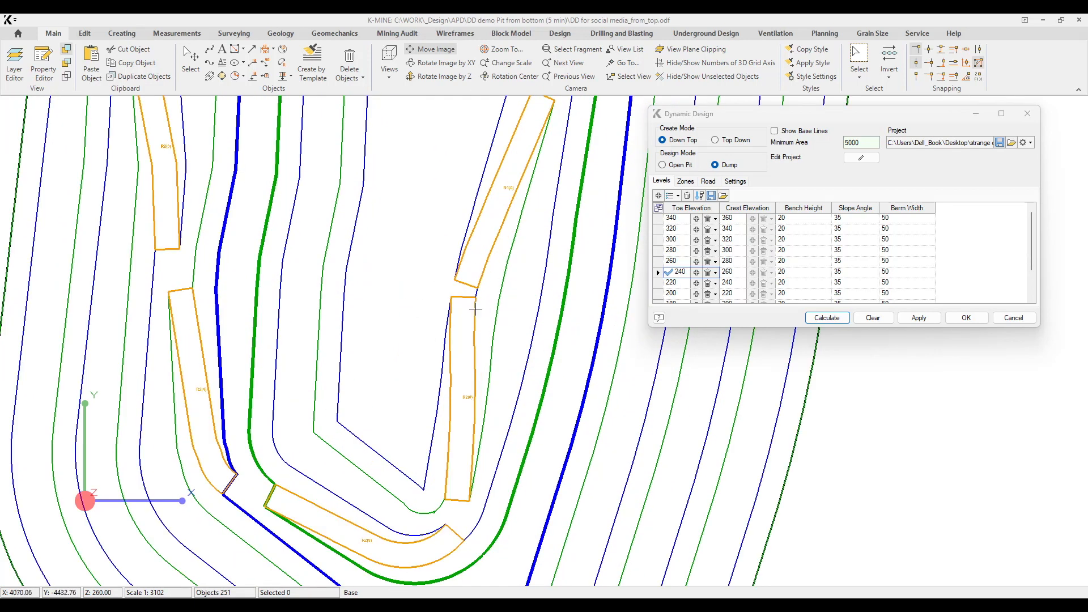
{"action": "middle_click_drag", "start_coordinate": [474, 409], "coordinate": [479, 367]}
{"action": "scroll", "coordinate": [478, 367], "scroll_direction": "up", "scroll_amount": 2}
{"action": "scroll", "coordinate": [459, 338], "scroll_direction": "down", "scroll_amount": 2}
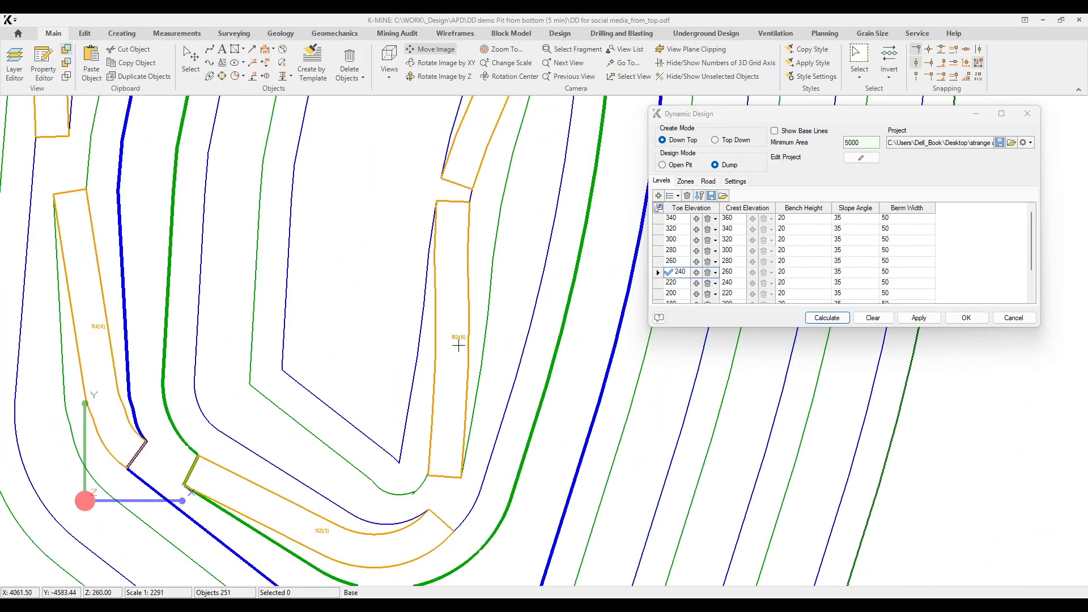
Switch the project to editing and round the south-west corner of the 260 toe line with an inscribed arc at a step distance of 5.
{"action": "left_click", "coordinate": [859, 158]}
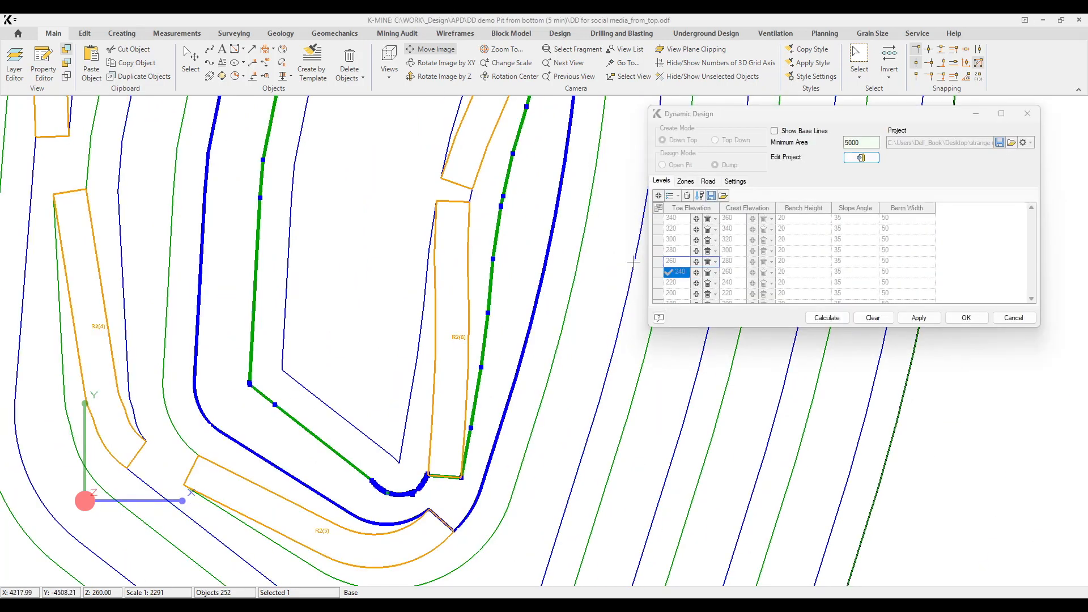
{"action": "key", "text": "ctrl+i"}
{"action": "left_click", "coordinate": [301, 426]}
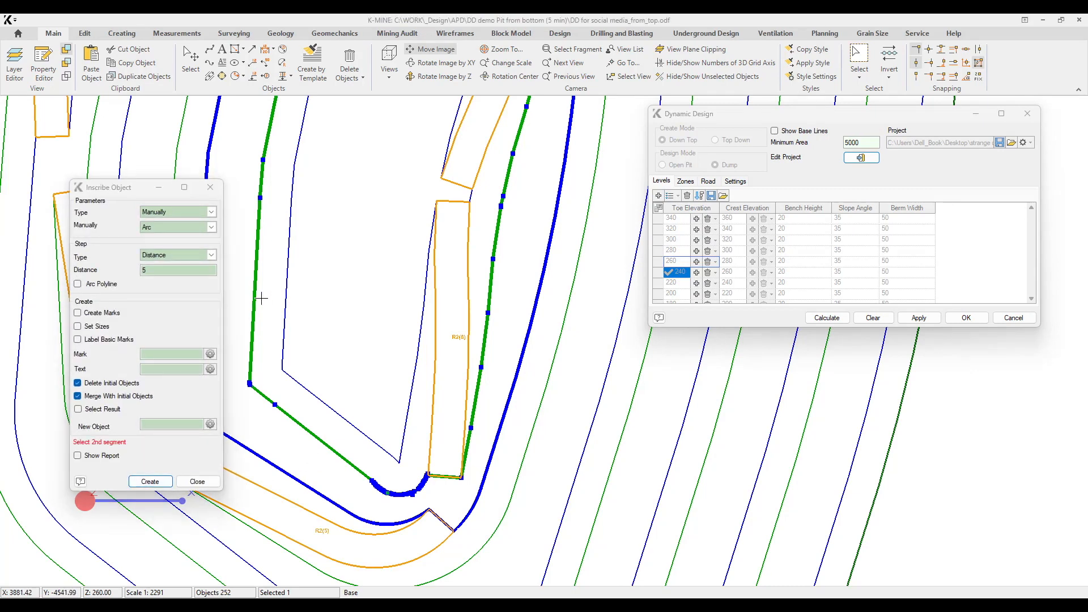
{"action": "left_click", "coordinate": [257, 296]}
{"action": "left_click", "coordinate": [263, 348]}
{"action": "scroll", "coordinate": [362, 268], "scroll_direction": "down", "scroll_amount": 4}
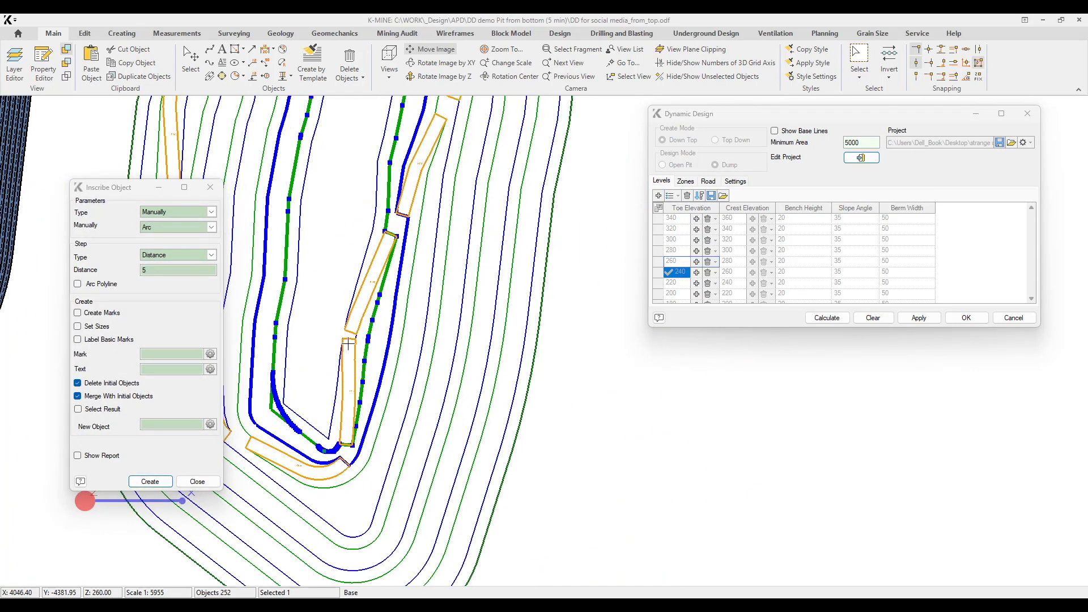
Round the north-east corner of the 260 toe line with an inscribed arc at a step distance of 5, and recalculate the dump.
{"action": "left_click", "coordinate": [155, 485]}
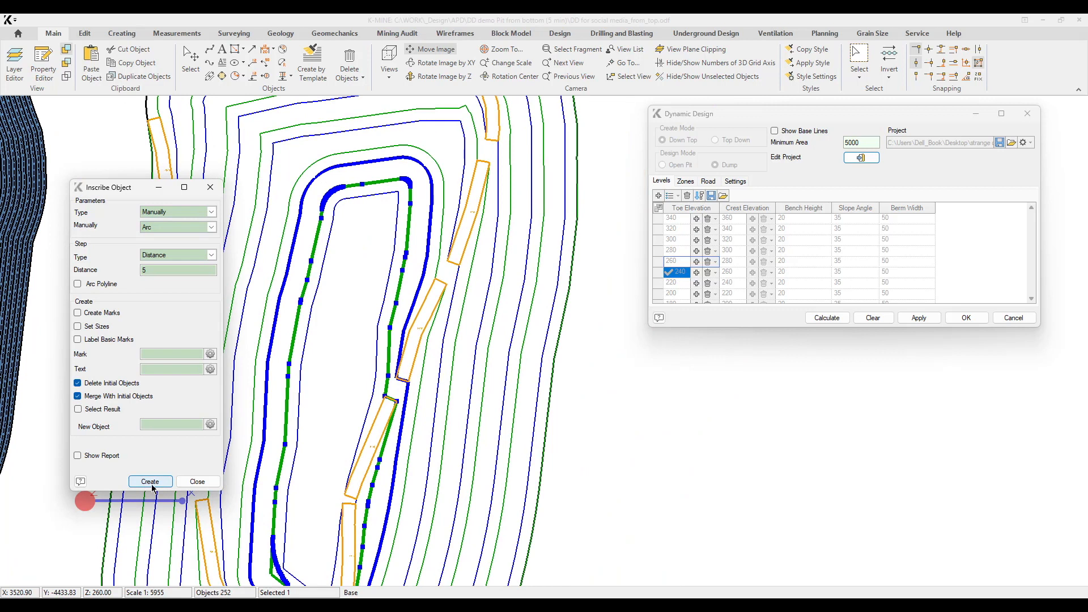
{"action": "left_click", "coordinate": [366, 192]}
{"action": "left_click", "coordinate": [171, 479]}
{"action": "left_click", "coordinate": [381, 180]}
{"action": "left_click", "coordinate": [409, 215]}
{"action": "scroll", "coordinate": [402, 201], "scroll_direction": "up", "scroll_amount": 3}
{"action": "left_click", "coordinate": [410, 170]}
{"action": "left_click", "coordinate": [198, 481]}
{"action": "left_click", "coordinate": [860, 159]}
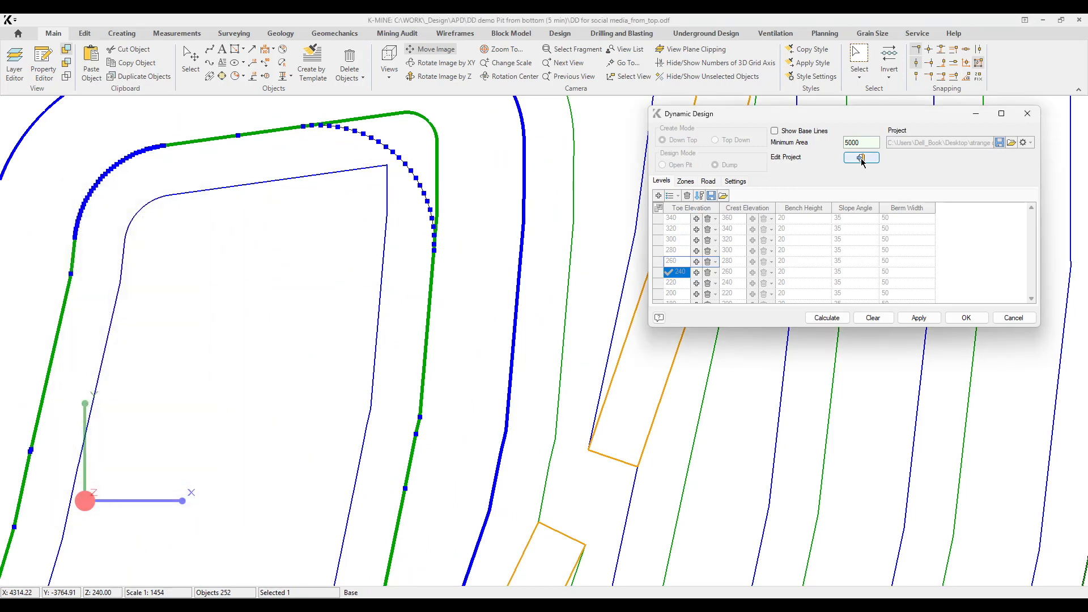
{"action": "left_click", "coordinate": [832, 320]}
Set the dump's minimum area to 50000 and recalculate the design.
{"action": "middle_click_drag", "start_coordinate": [357, 307], "coordinate": [406, 185]}
{"action": "scroll", "coordinate": [407, 185], "scroll_direction": "down", "scroll_amount": 4}
{"action": "middle_click_drag", "start_coordinate": [401, 368], "coordinate": [403, 279]}
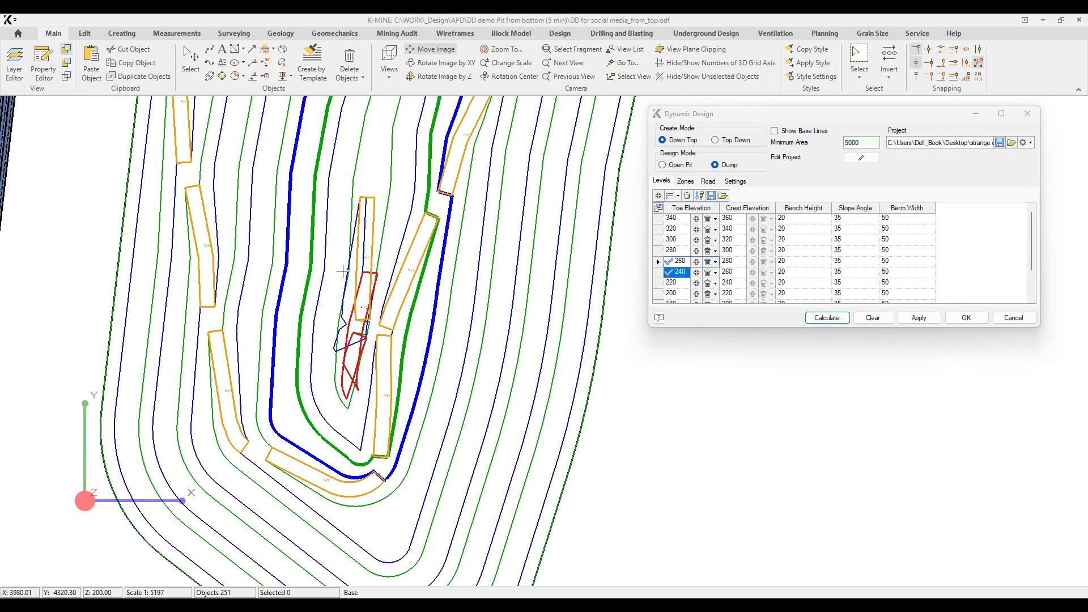
{"action": "left_click", "coordinate": [863, 143]}
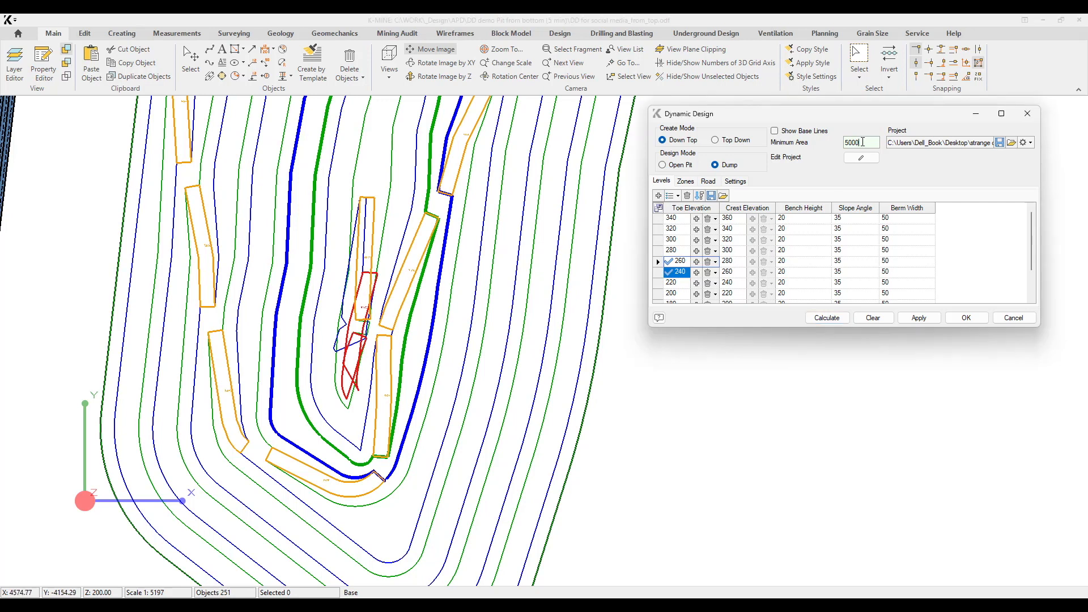
{"action": "left_click", "coordinate": [827, 318]}
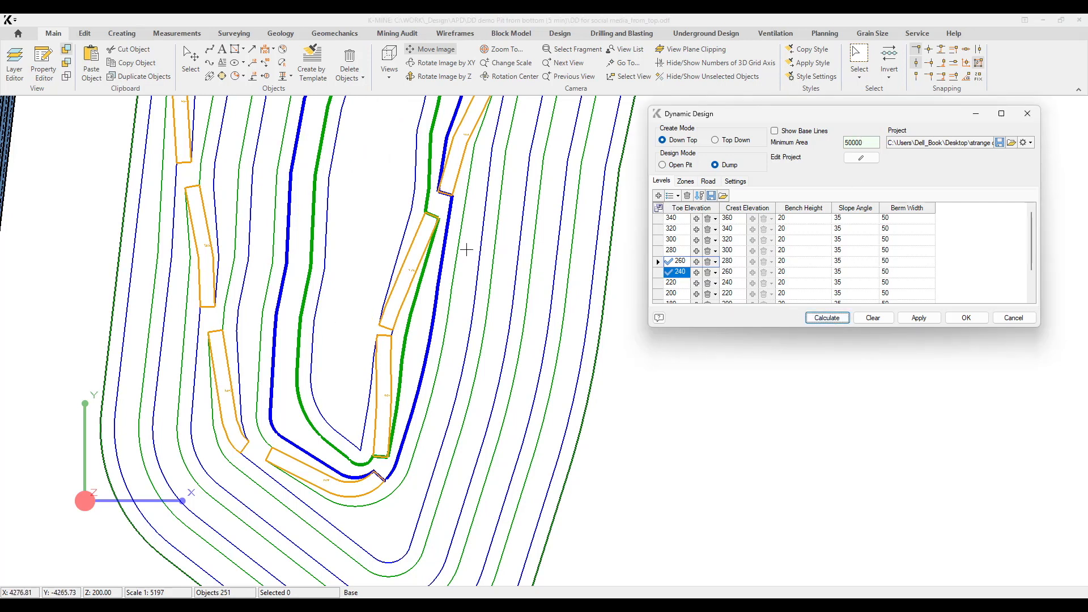
{"action": "middle_click_drag", "start_coordinate": [417, 269], "coordinate": [418, 276]}
{"action": "left_click", "coordinate": [863, 143]}
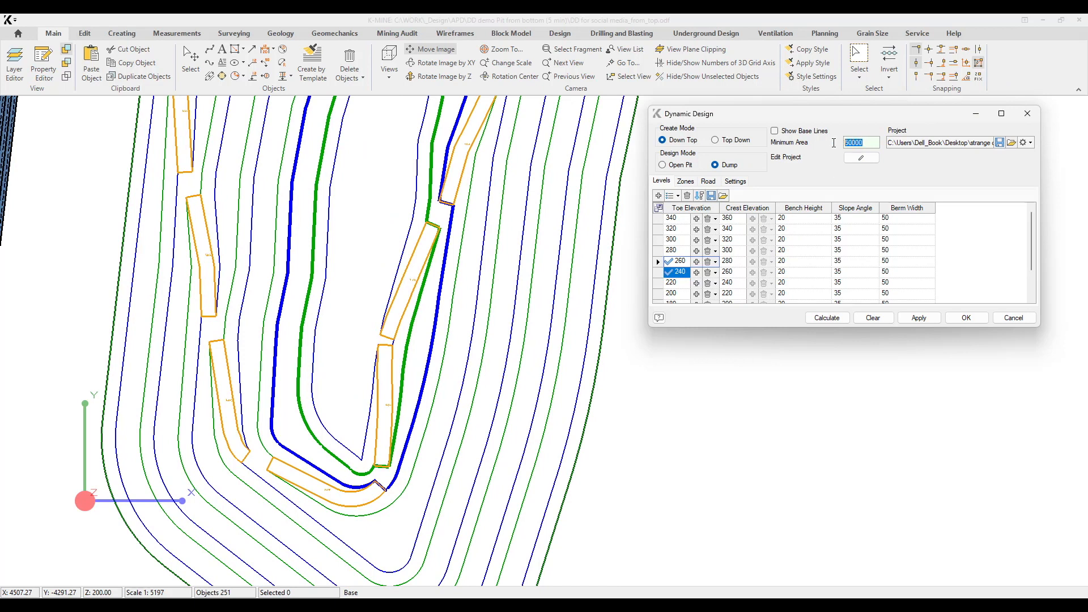
{"action": "scroll", "coordinate": [437, 390], "scroll_direction": "up", "scroll_amount": 5}
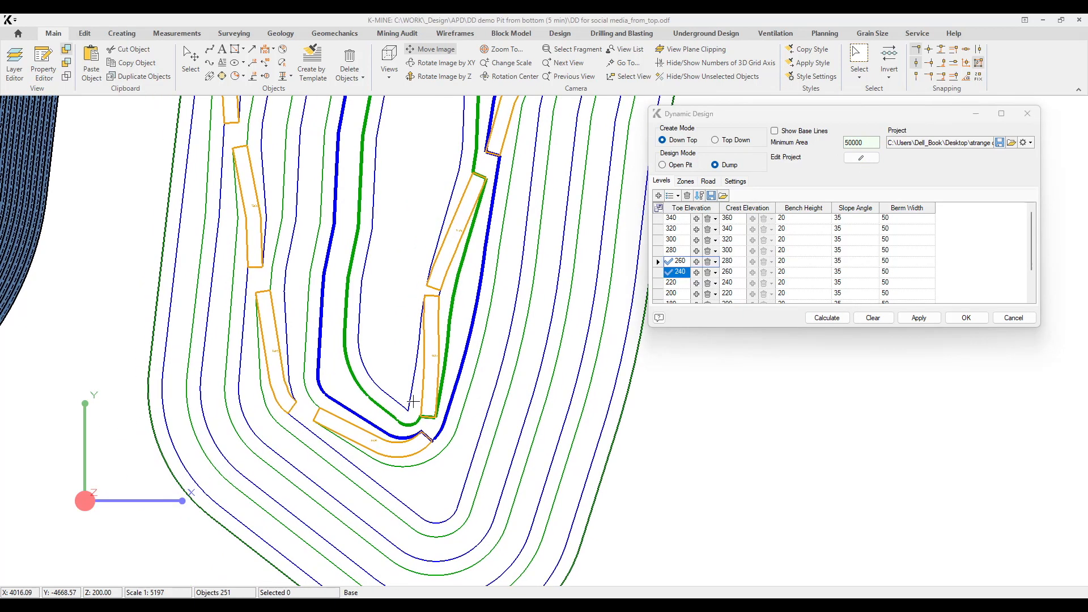
{"action": "scroll", "coordinate": [470, 332], "scroll_direction": "up", "scroll_amount": 3}
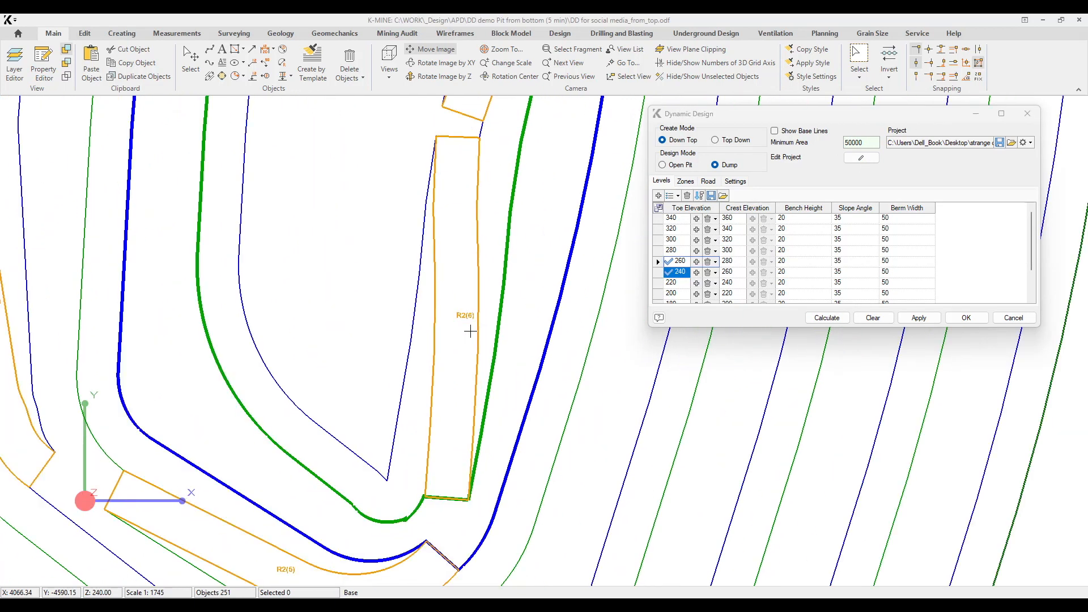
Reverse the direction of Ramp 6 on road R2 and recalculate the dump.
{"action": "left_click", "coordinate": [707, 181]}
{"action": "left_click", "coordinate": [688, 231]}
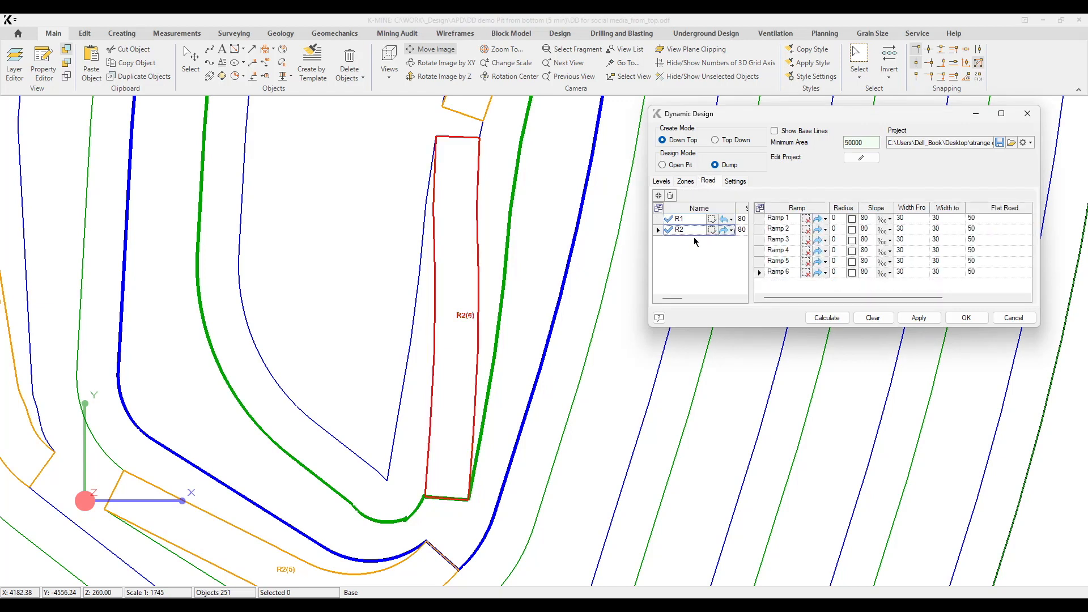
{"action": "left_click", "coordinate": [825, 274]}
{"action": "left_click", "coordinate": [821, 285]}
{"action": "left_click", "coordinate": [827, 318]}
Set the radius of Ramp 5 on road R2 to 15 and recalculate the dump.
{"action": "left_click", "coordinate": [839, 264]}
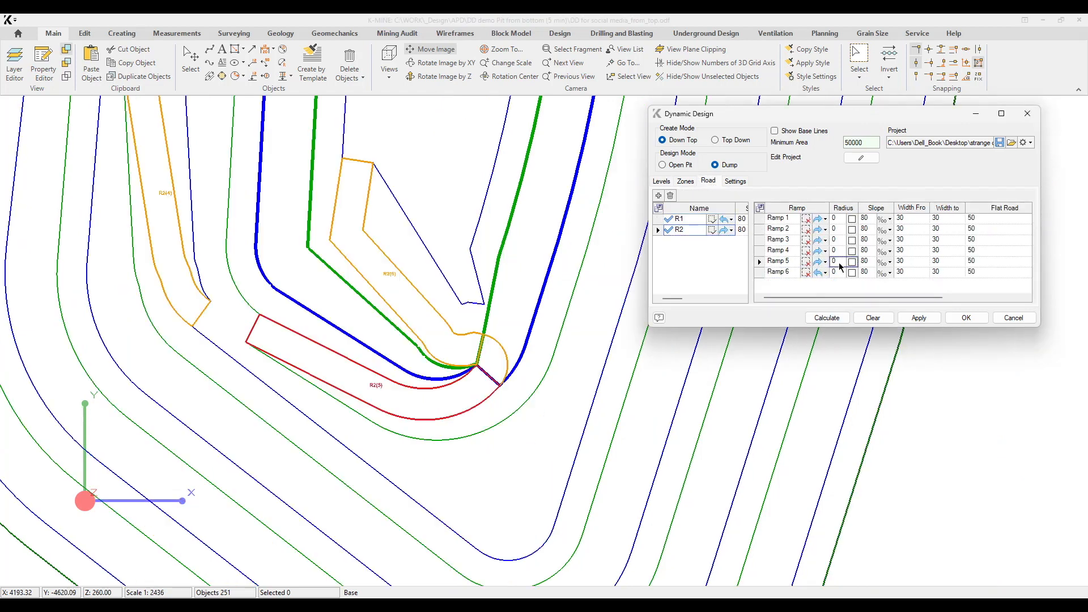
{"action": "left_click", "coordinate": [821, 318]}
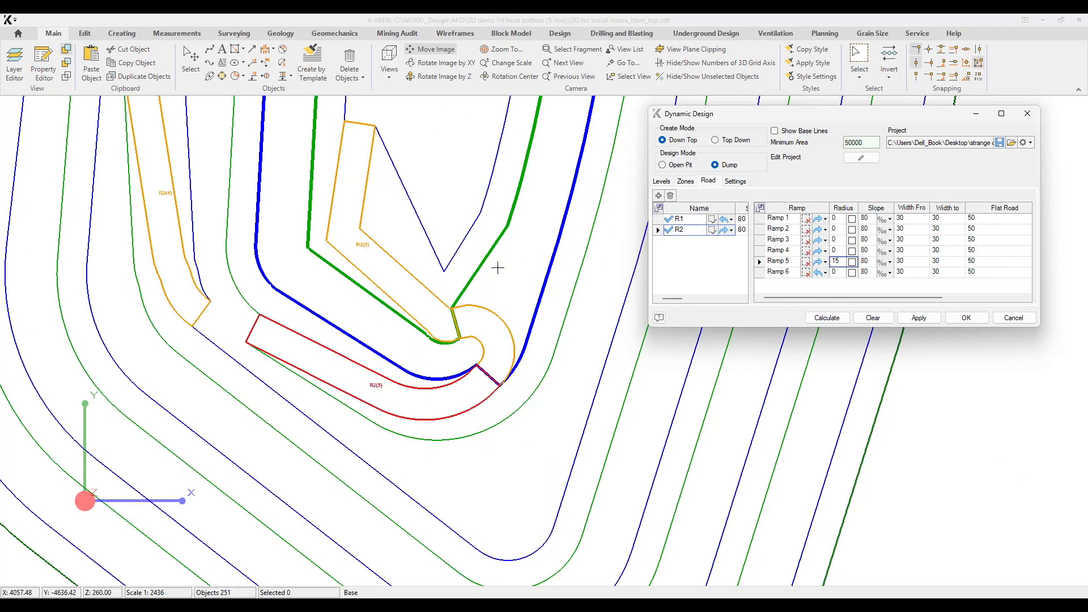
{"action": "scroll", "coordinate": [500, 228], "scroll_direction": "down", "scroll_amount": 5}
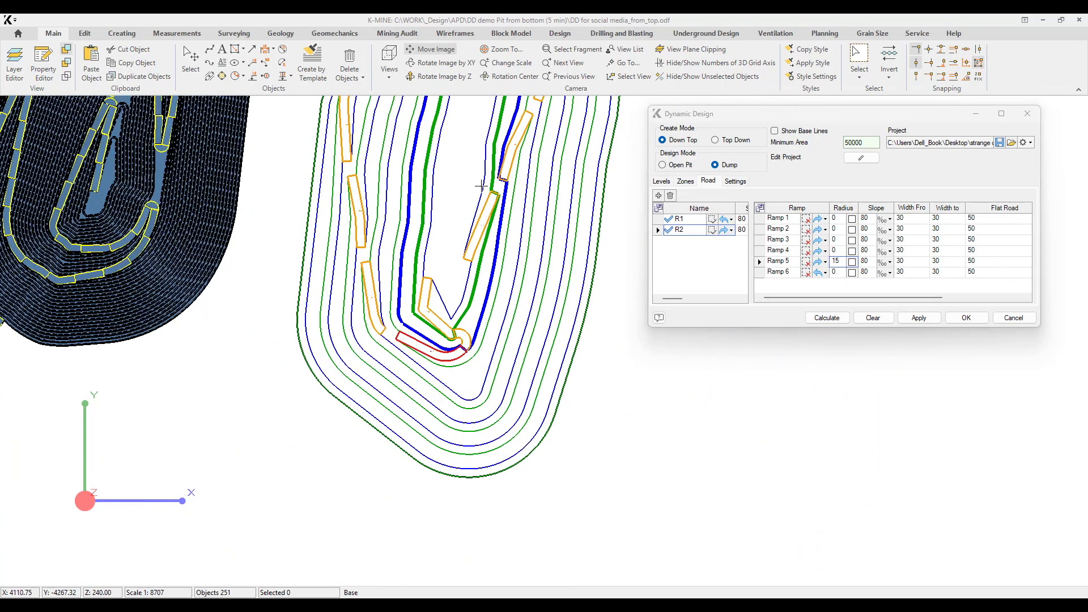
{"action": "scroll", "coordinate": [442, 209], "scroll_direction": "up", "scroll_amount": 2}
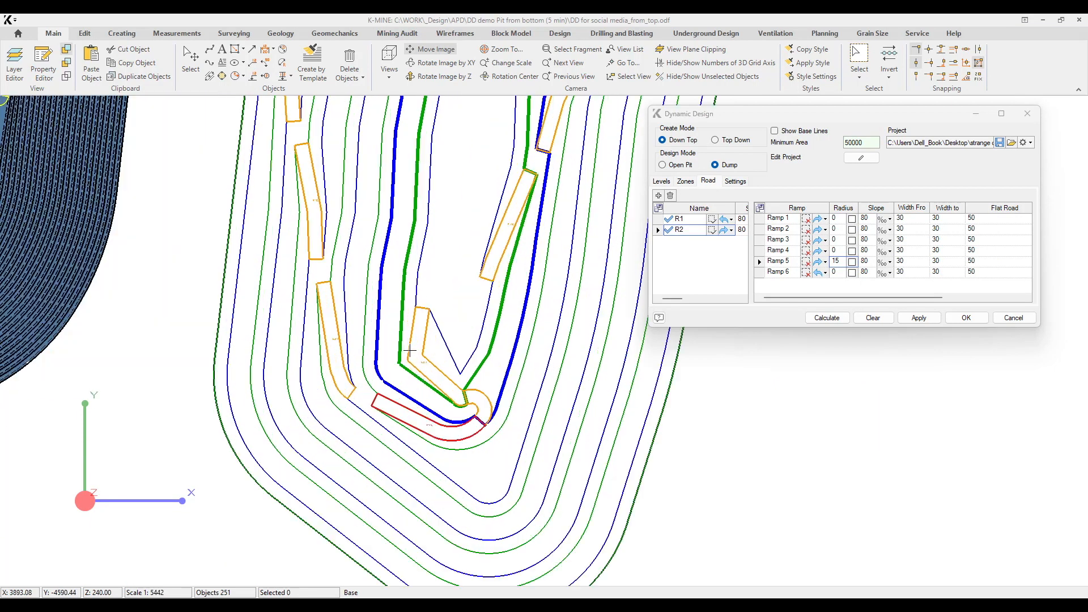
{"action": "left_click", "coordinate": [724, 230]}
{"action": "middle_click_drag", "start_coordinate": [462, 328], "coordinate": [443, 508]}
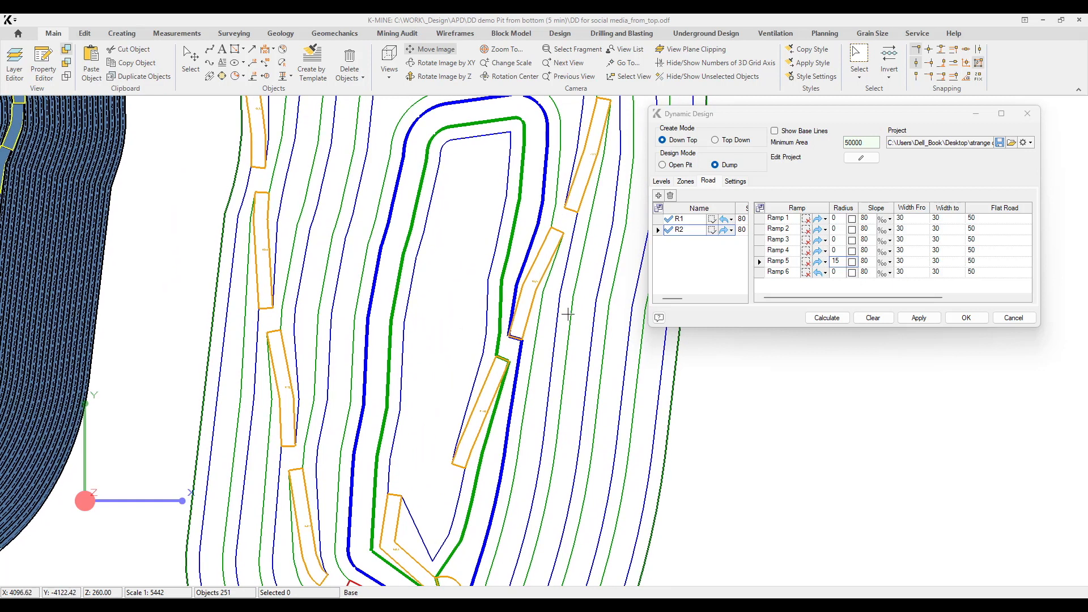
Reopen the project for editing and inscribe an arc at step distance 5 in the south-west corner of the regenerated 260 toe line.
{"action": "left_click", "coordinate": [860, 160]}
{"action": "left_click", "coordinate": [374, 517]}
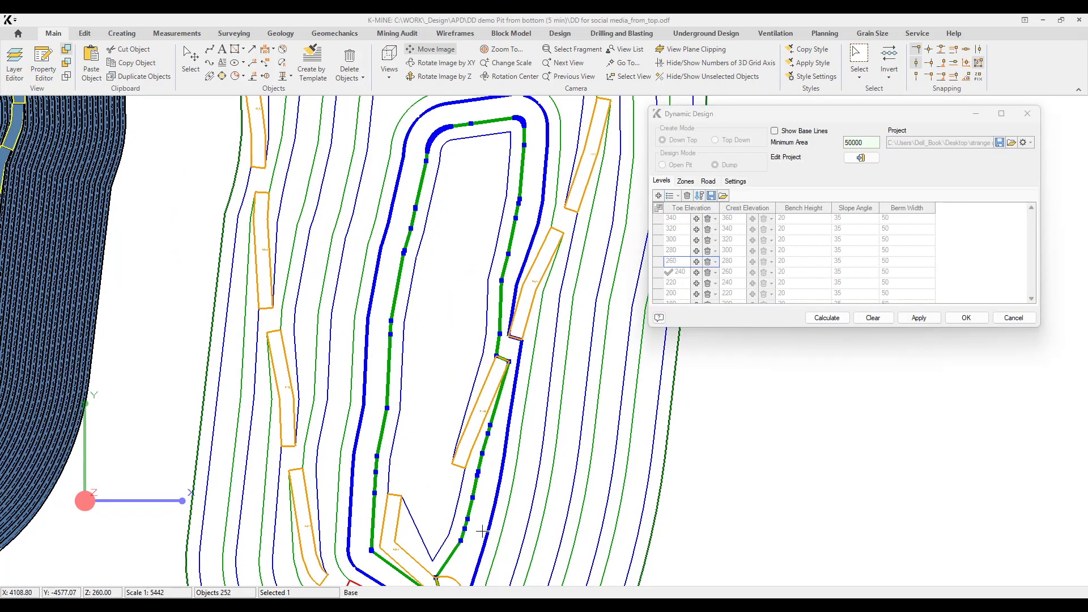
{"action": "middle_click_drag", "start_coordinate": [483, 531], "coordinate": [492, 382]}
{"action": "key", "text": "ctrl+i"}
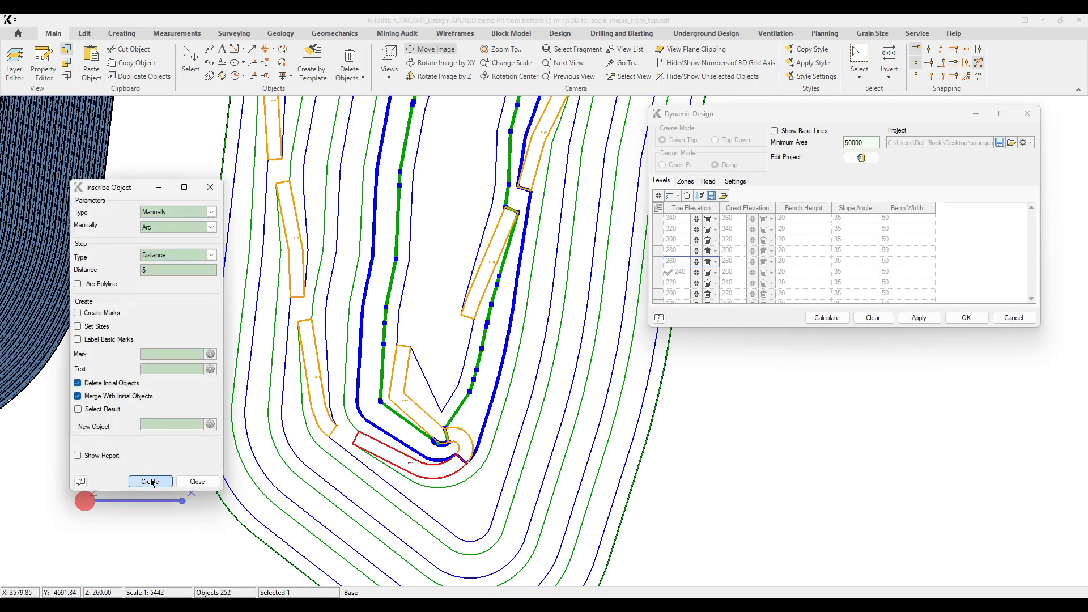
{"action": "left_click", "coordinate": [384, 355]}
{"action": "left_click", "coordinate": [387, 392]}
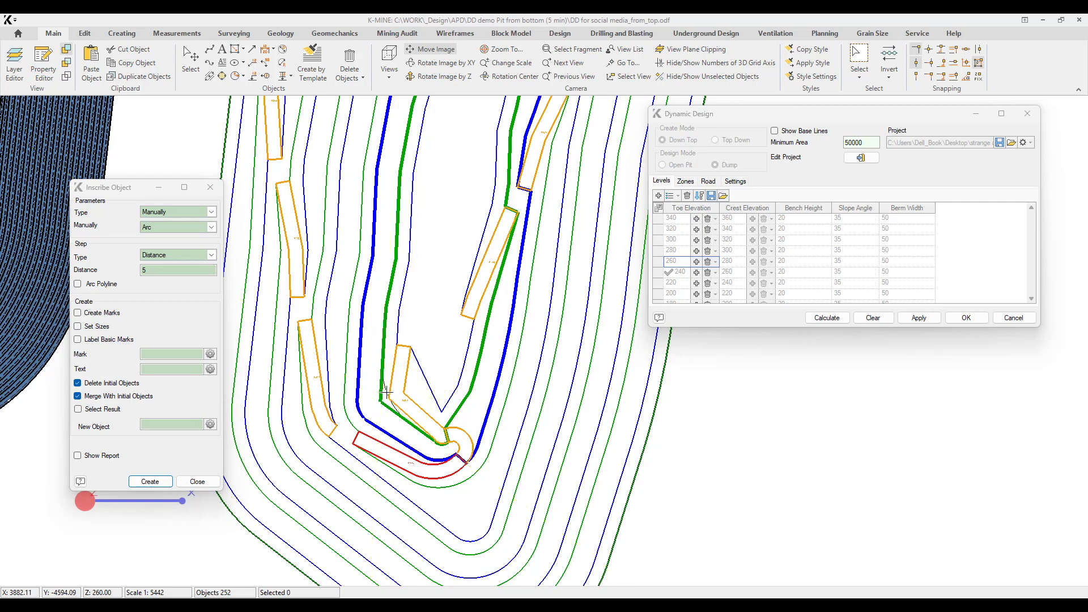
{"action": "middle_click_drag", "start_coordinate": [370, 292], "coordinate": [369, 321]}
{"action": "left_click", "coordinate": [150, 481]}
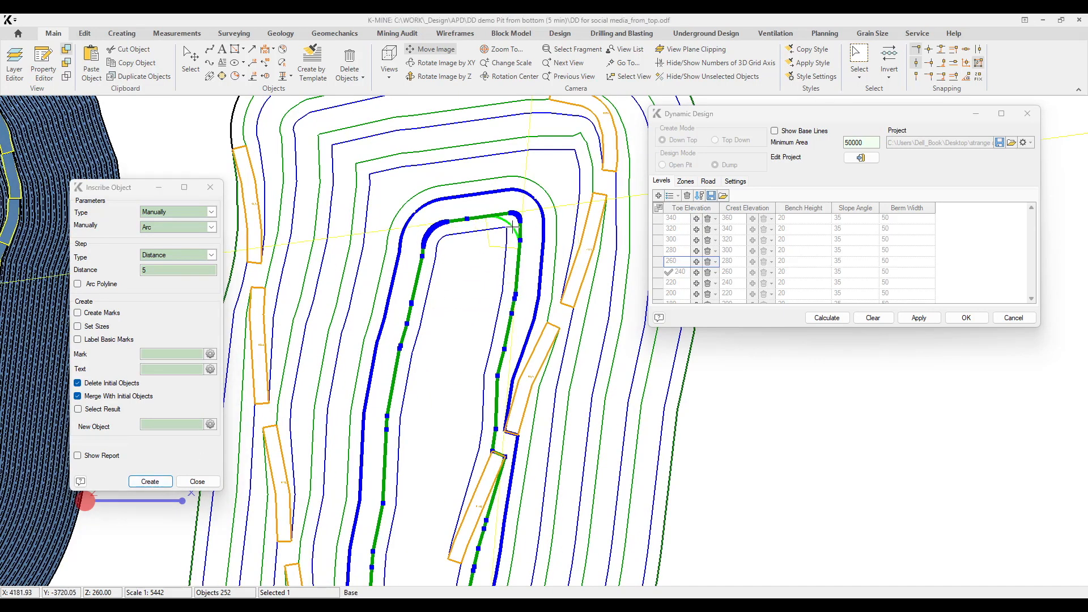
Finish editing the project, recalculate the dump and close the Inscribe Object tool.
{"action": "left_click", "coordinate": [860, 158]}
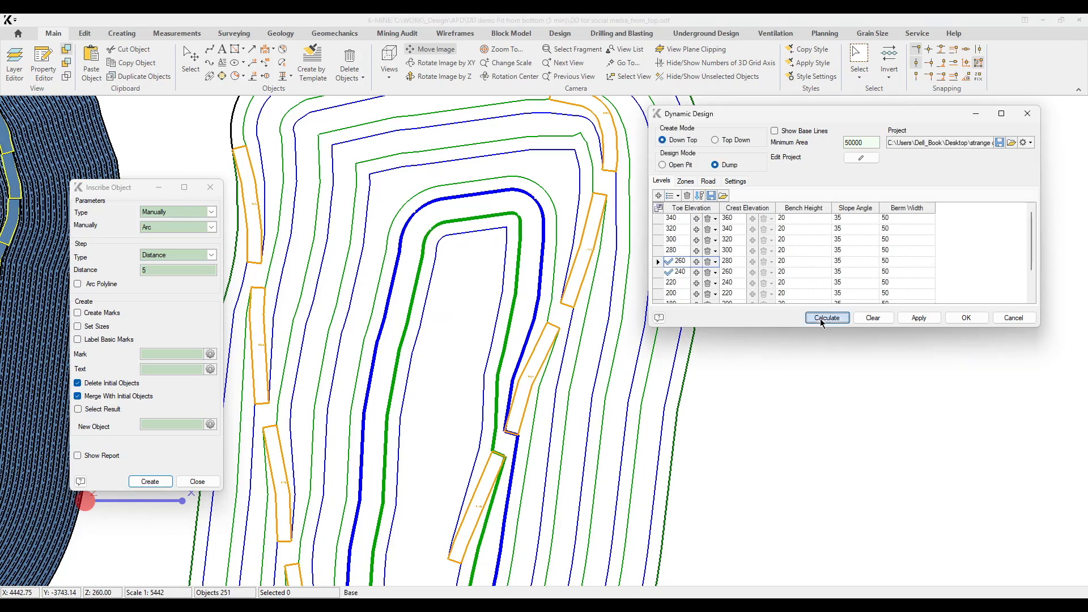
{"action": "left_click", "coordinate": [816, 317]}
{"action": "middle_click_drag", "start_coordinate": [459, 469], "coordinate": [465, 383]}
{"action": "scroll", "coordinate": [420, 307], "scroll_direction": "up", "scroll_amount": 1}
{"action": "middle_click_drag", "start_coordinate": [492, 327], "coordinate": [377, 577]}
{"action": "middle_click_drag", "start_coordinate": [431, 382], "coordinate": [448, 290]}
{"action": "left_click", "coordinate": [211, 188]}
{"action": "middle_click_drag", "start_coordinate": [517, 312], "coordinate": [514, 328]}
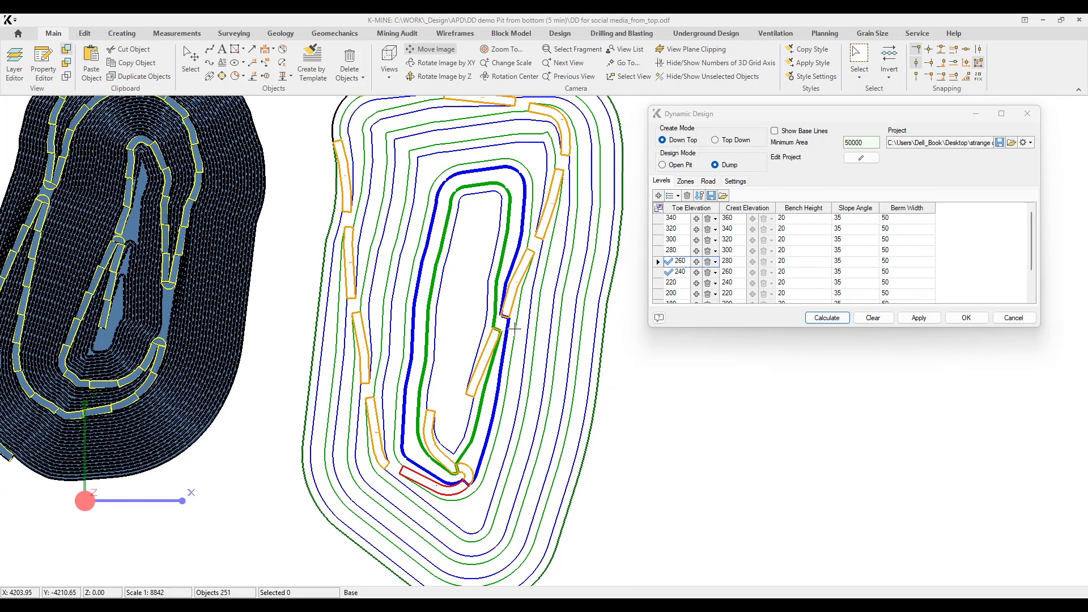
Apply the calculated dump design to the drawing and clear the preview lines.
{"action": "left_click", "coordinate": [921, 321]}
{"action": "left_click", "coordinate": [879, 323]}
{"action": "middle_click_drag", "start_coordinate": [470, 276], "coordinate": [429, 458]}
{"action": "scroll", "coordinate": [354, 248], "scroll_direction": "up", "scroll_amount": 3}
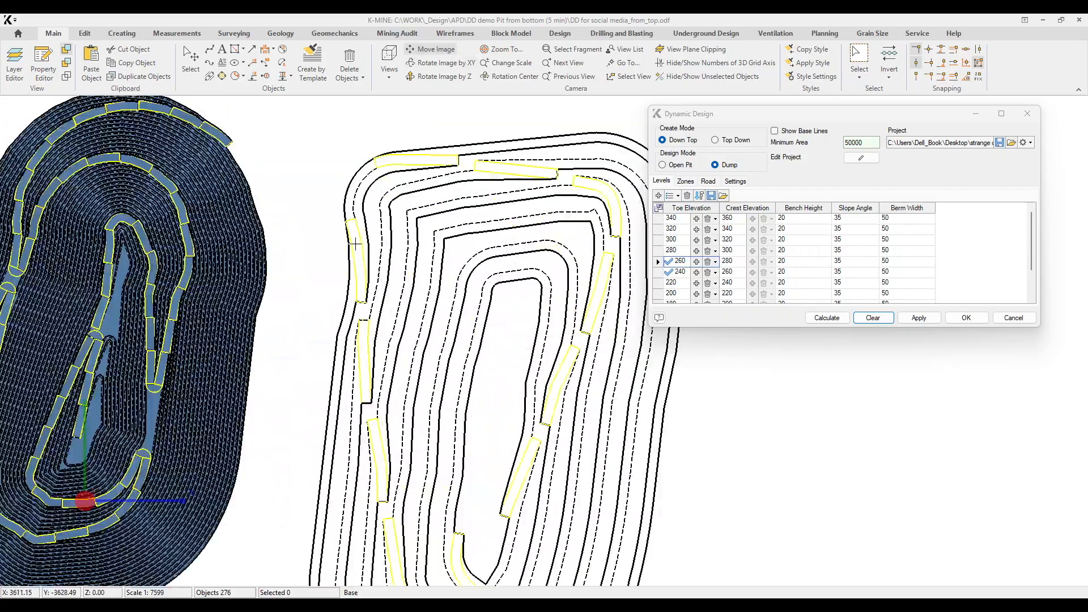
Select all toe, crest and ramp lines of the dump and create a Top View wireframe with constraints and additional points.
{"action": "middle_click_drag", "start_coordinate": [349, 172], "coordinate": [365, 294]}
{"action": "double_click", "coordinate": [340, 229]}
{"action": "scroll", "coordinate": [365, 295], "scroll_direction": "down", "scroll_amount": 6}
{"action": "left_click_drag", "start_coordinate": [480, 175], "coordinate": [480, 174]}
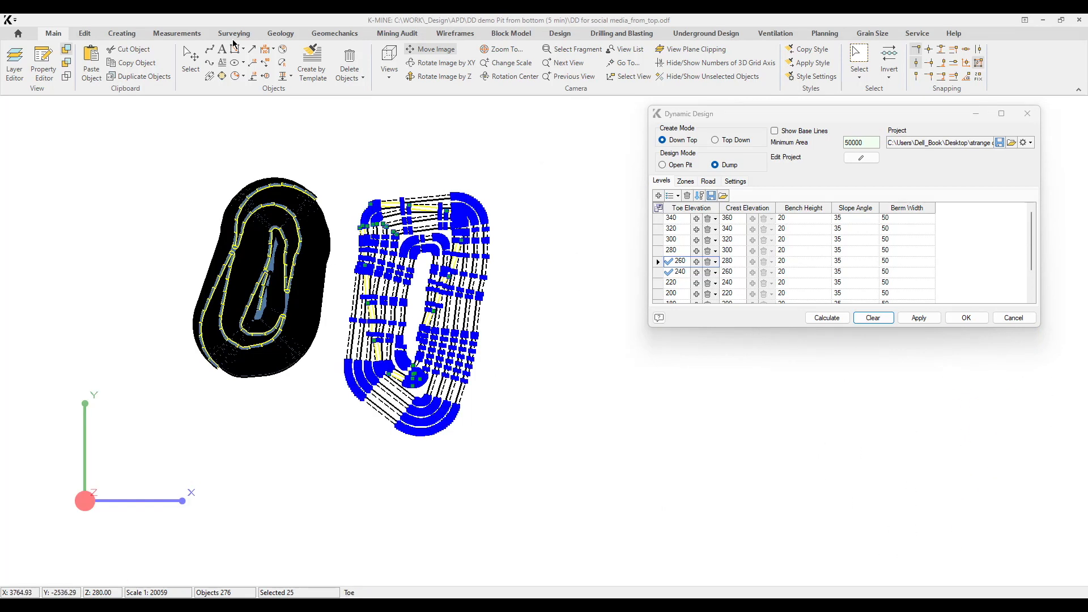
{"action": "left_click", "coordinate": [454, 33]}
{"action": "left_click", "coordinate": [22, 59]}
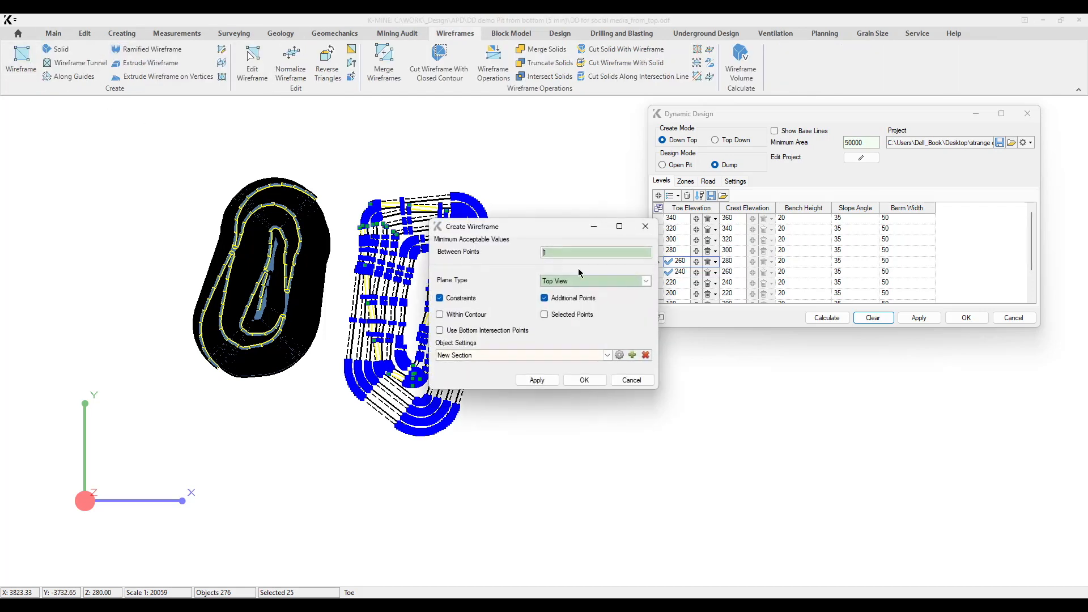
{"action": "left_click", "coordinate": [584, 380]}
Cut the dump wireframe with its closed outer toe line and delete the piece outside the contour.
{"action": "middle_click_drag", "start_coordinate": [422, 335], "coordinate": [405, 307]}
{"action": "scroll", "coordinate": [469, 306], "scroll_direction": "up", "scroll_amount": 2}
{"action": "key", "text": "Home"}
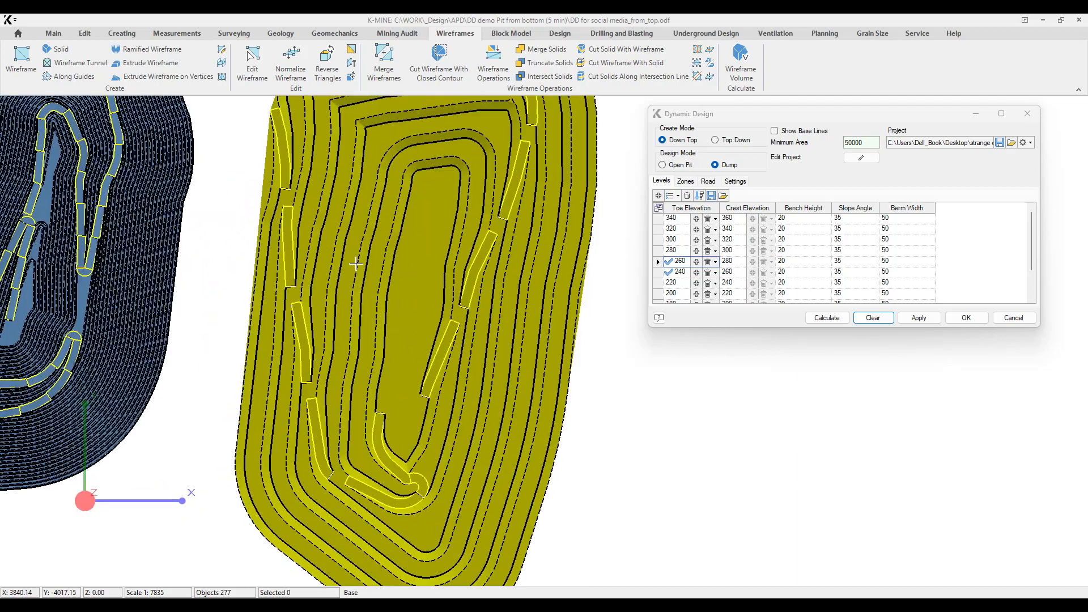
{"action": "scroll", "coordinate": [353, 259], "scroll_direction": "up", "scroll_amount": 5}
{"action": "left_click", "coordinate": [355, 260]}
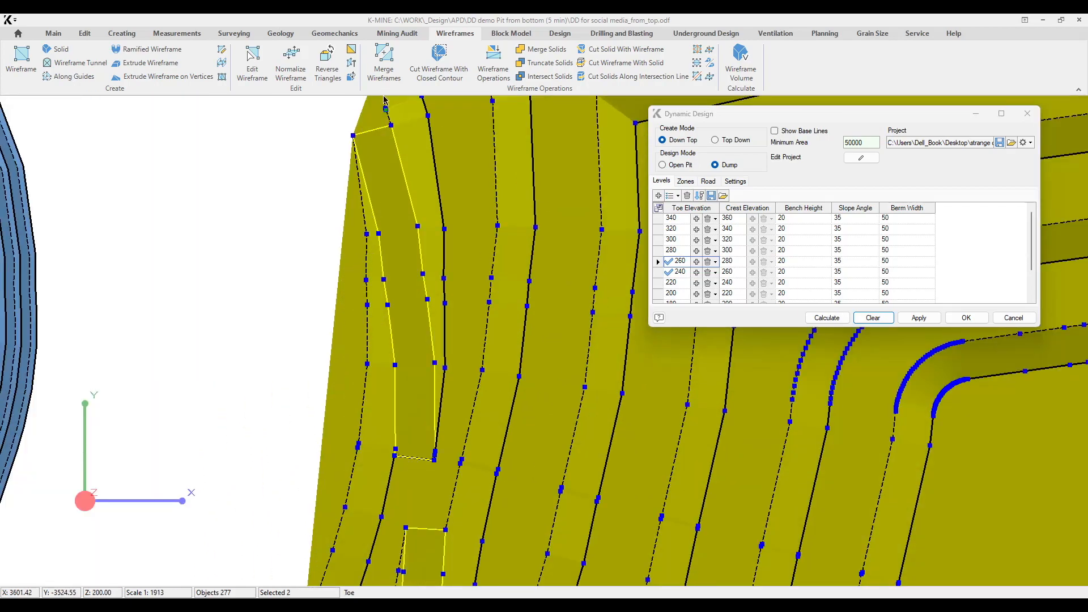
{"action": "left_click", "coordinate": [438, 67]}
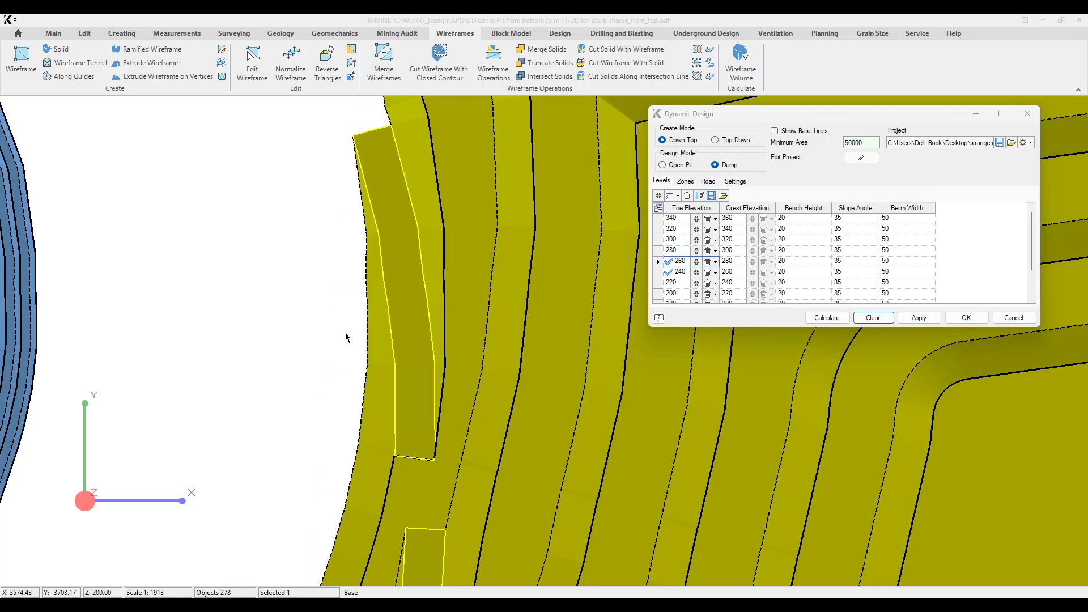
{"action": "key", "text": "Delete"}
{"action": "scroll", "coordinate": [352, 329], "scroll_direction": "down", "scroll_amount": 8}
{"action": "middle_click_drag", "start_coordinate": [448, 493], "coordinate": [466, 277]}
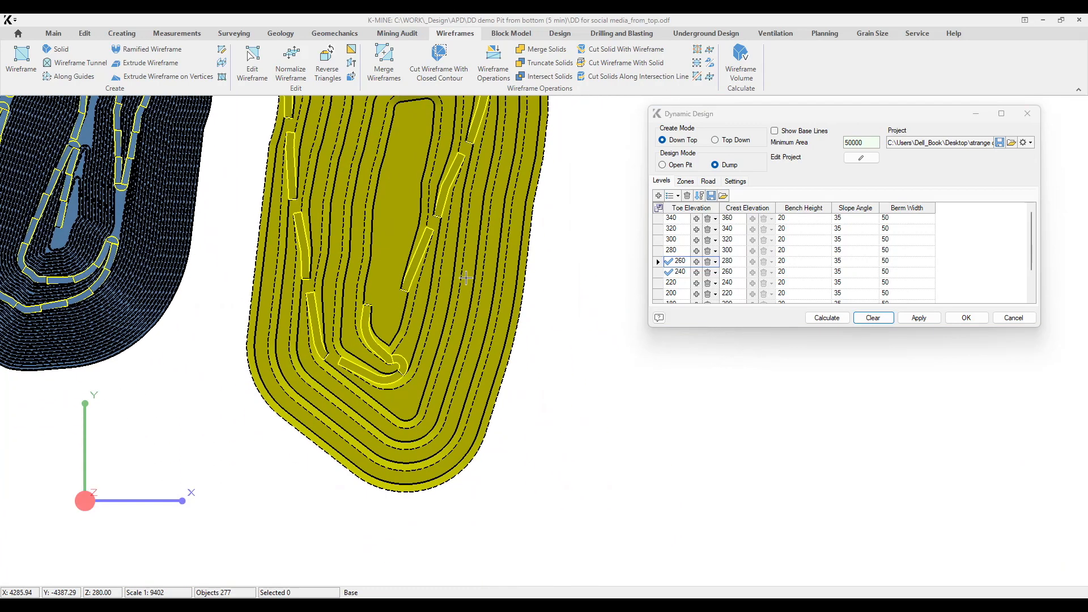